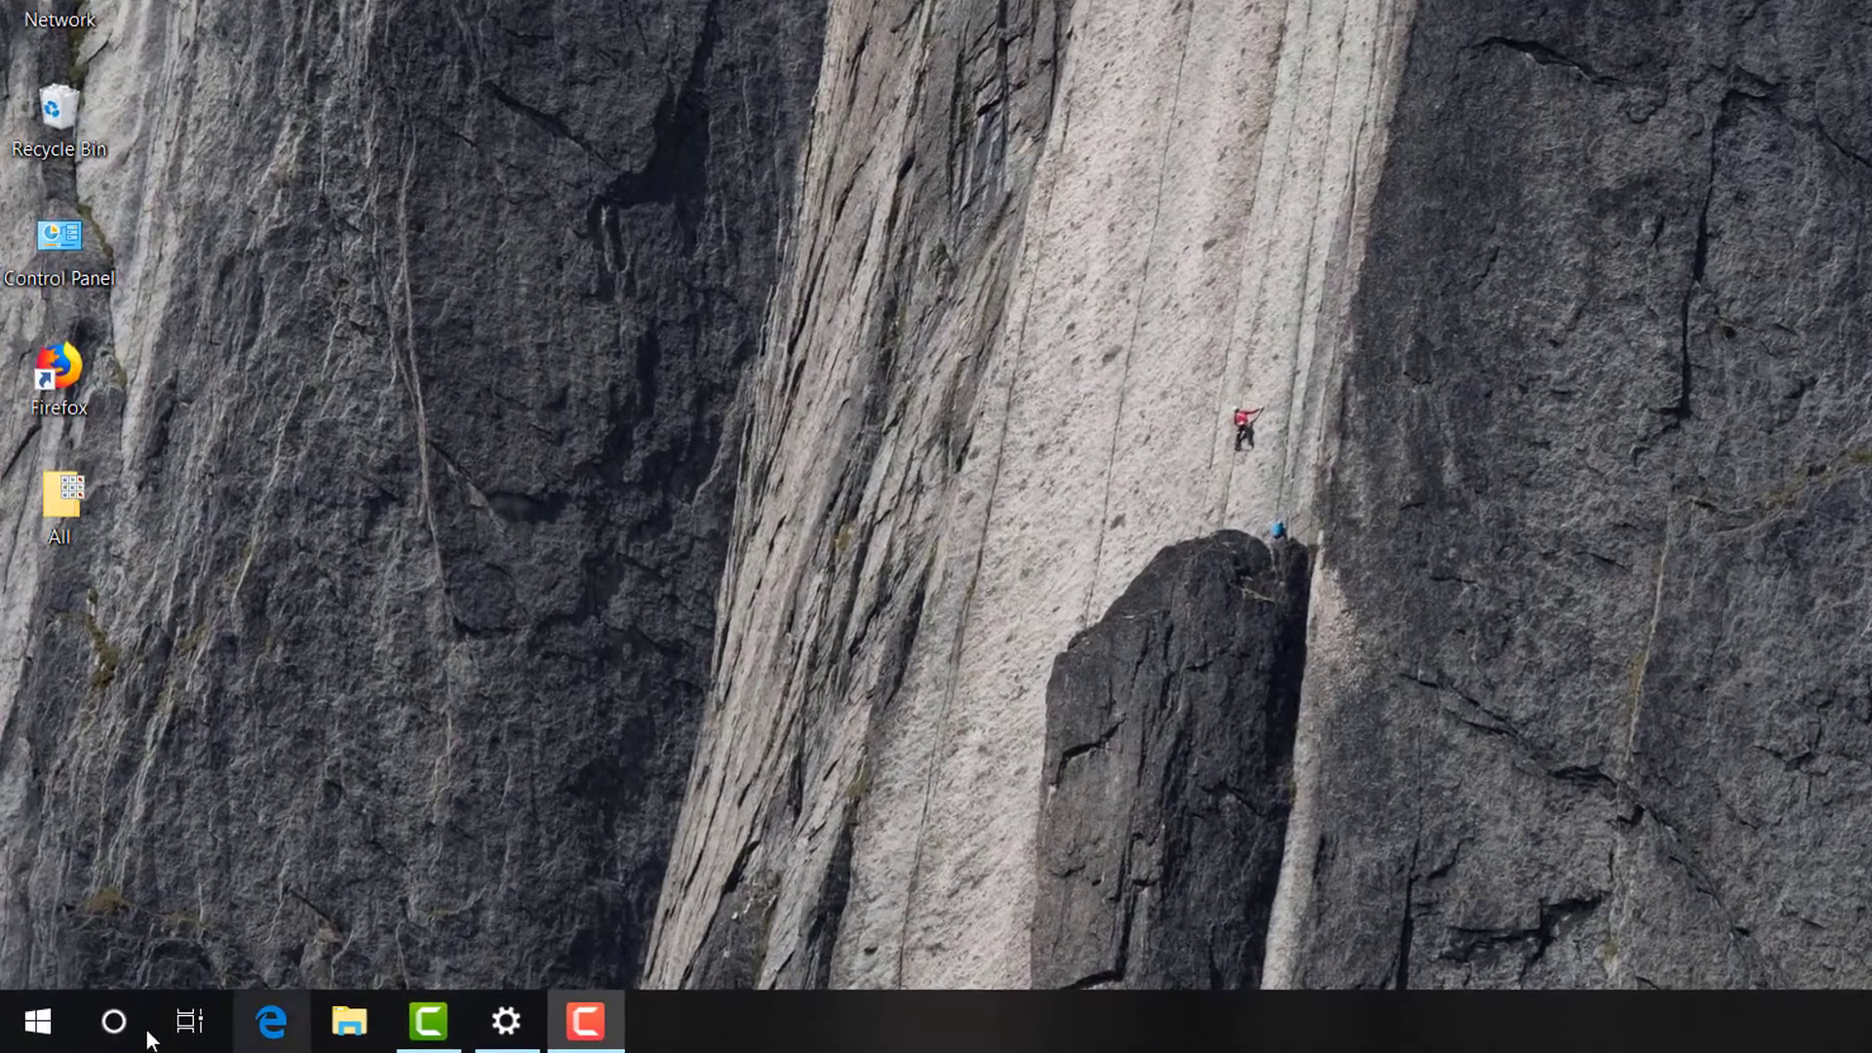
Search for the Services app and open the Windows Update service's properties
left_click(117, 1022)
type("se")
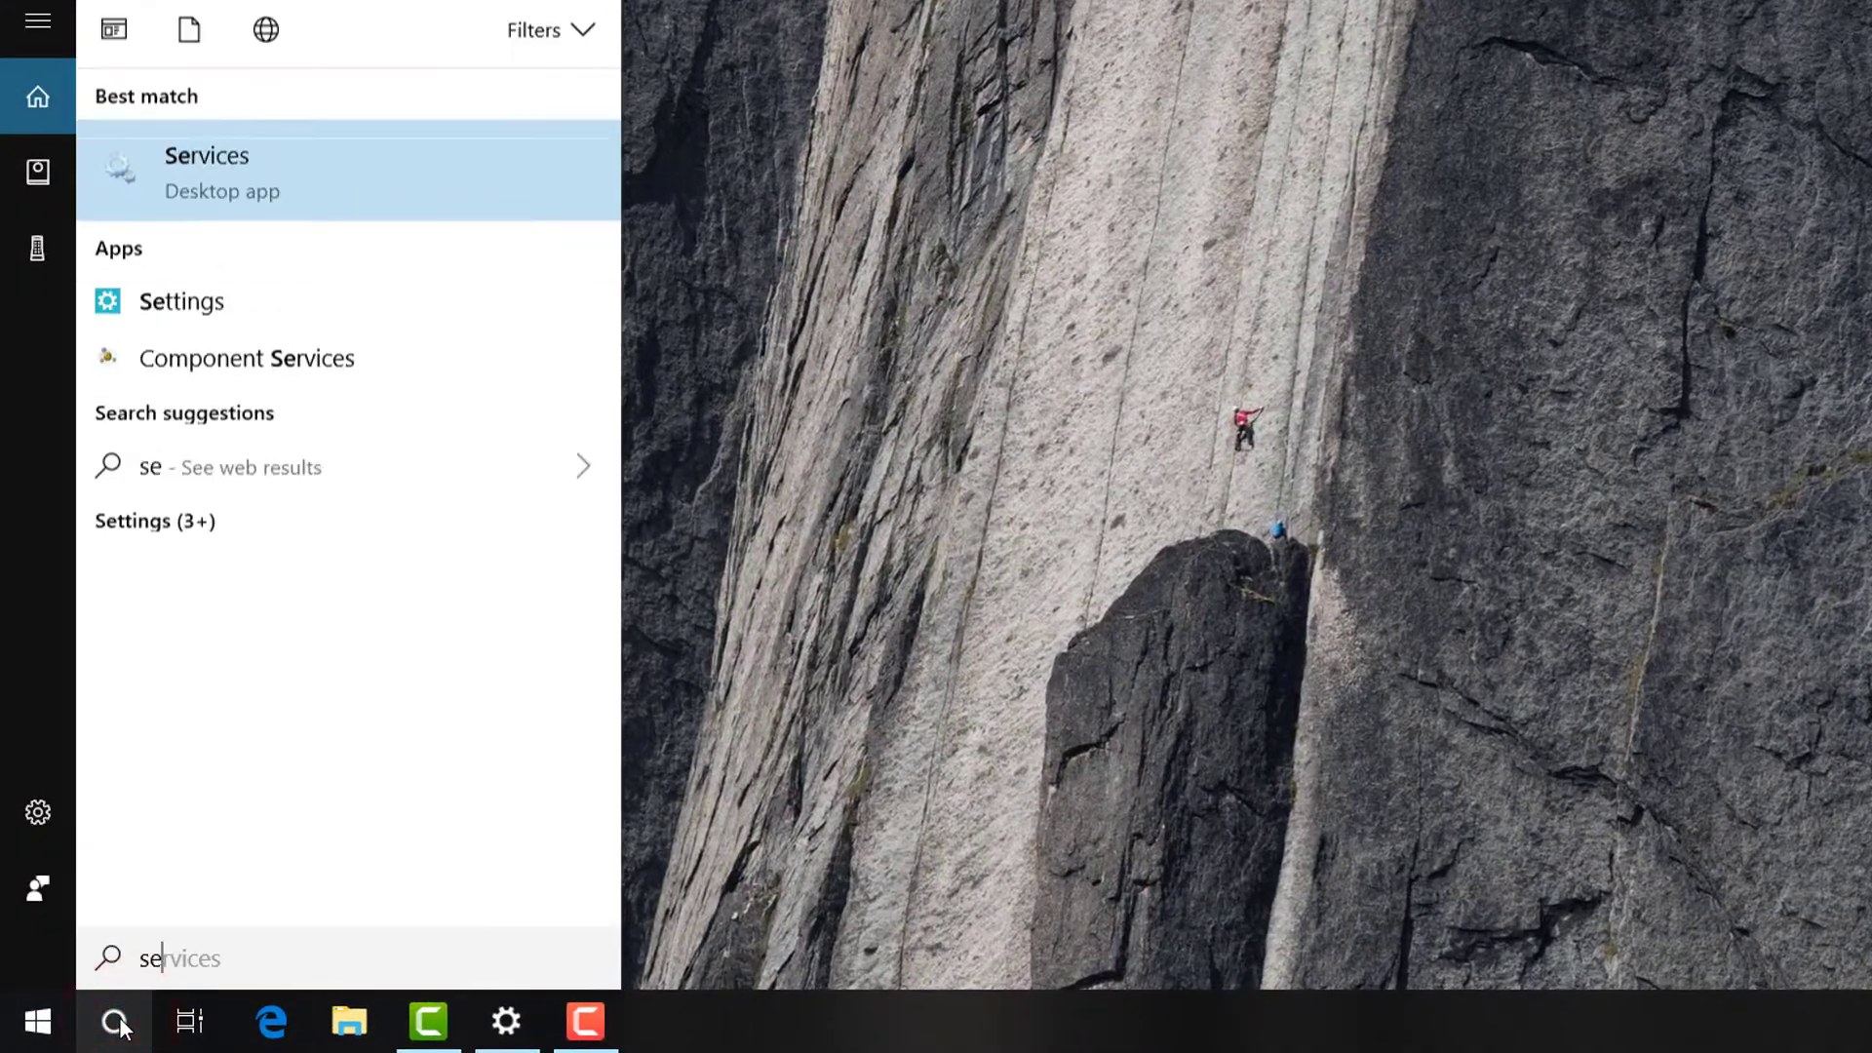
type("rvices")
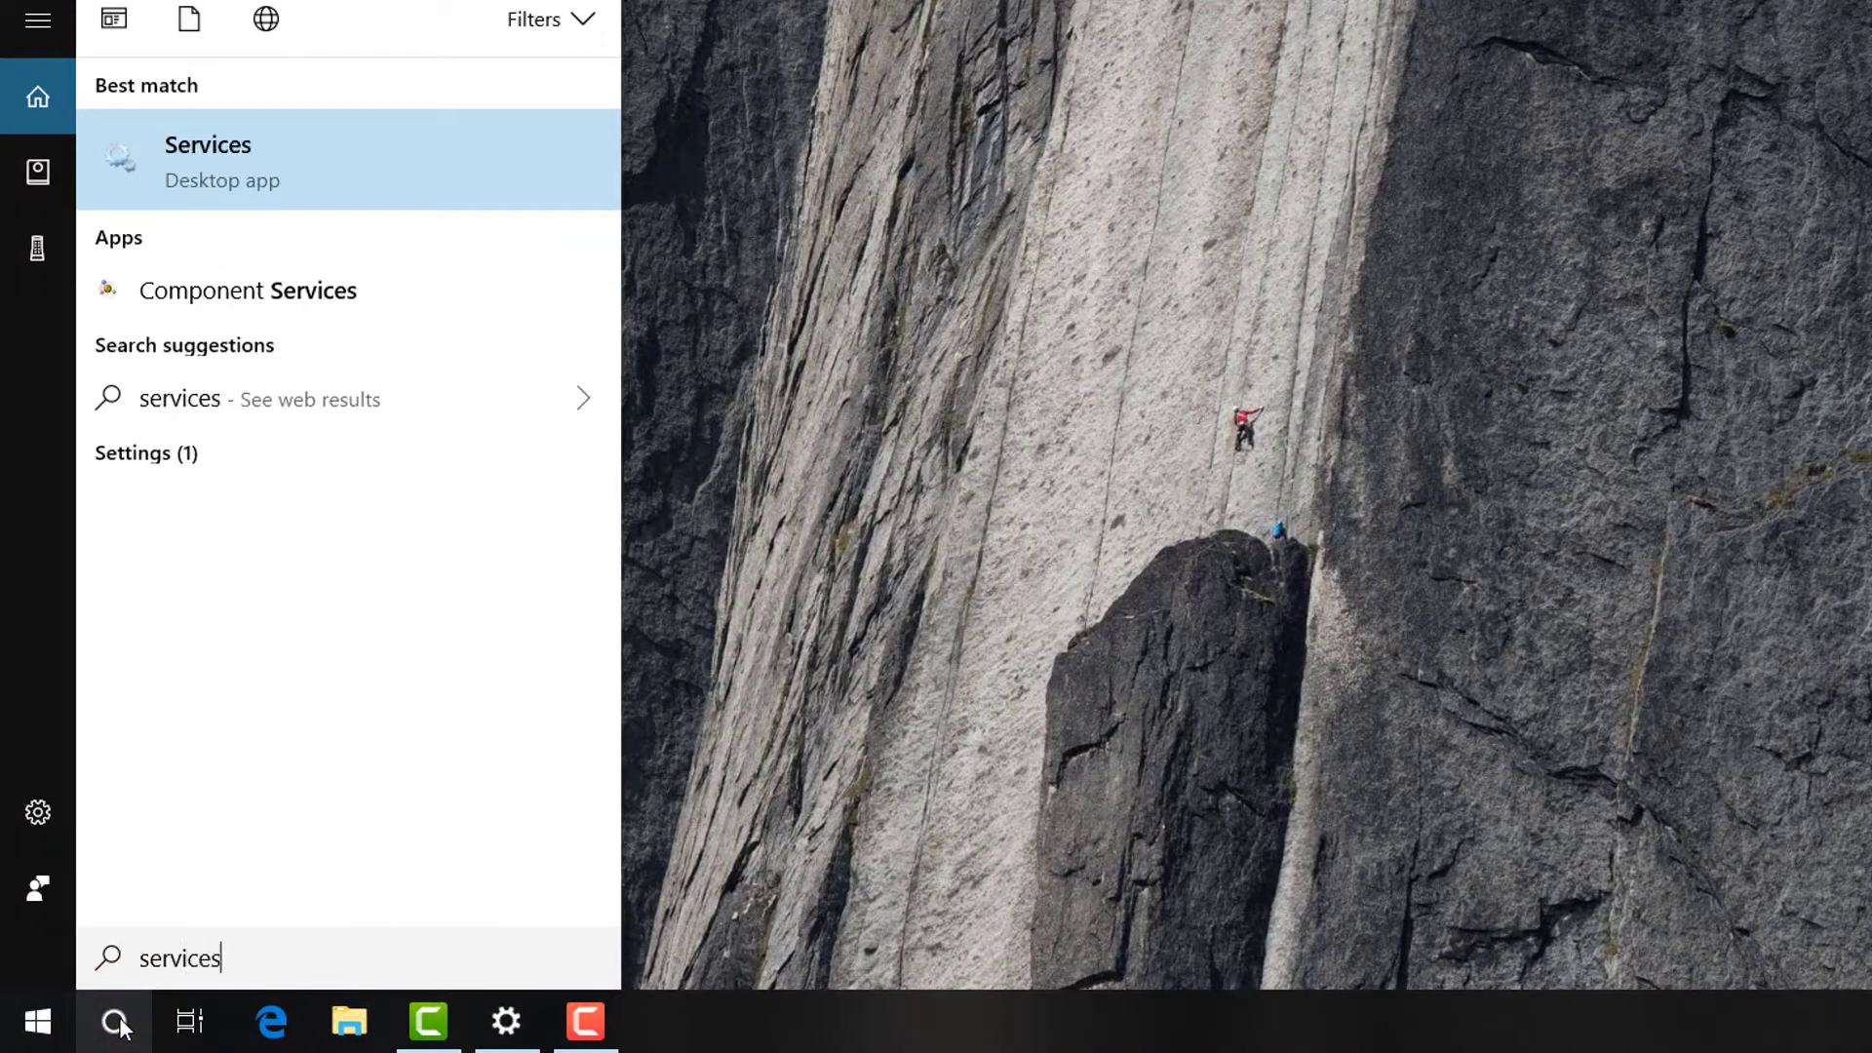
left_click(322, 171)
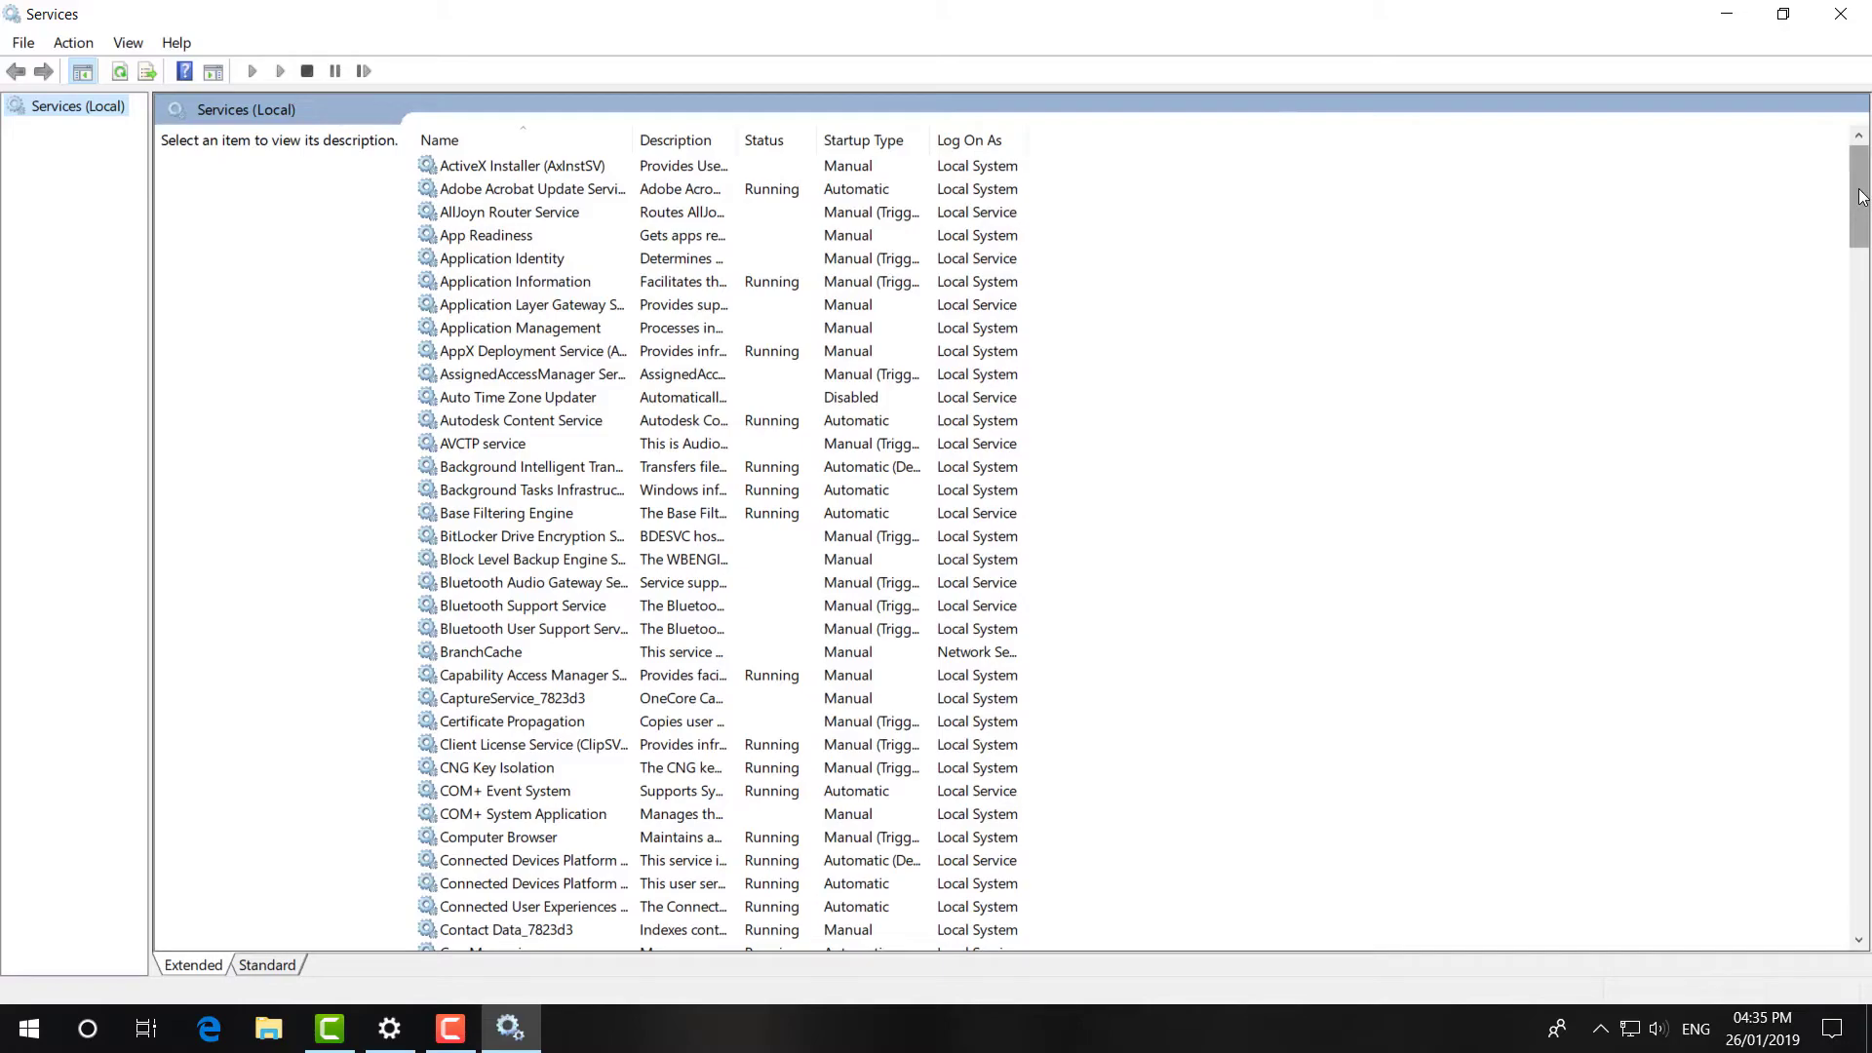
left_click_drag(1861, 197, 1868, 847)
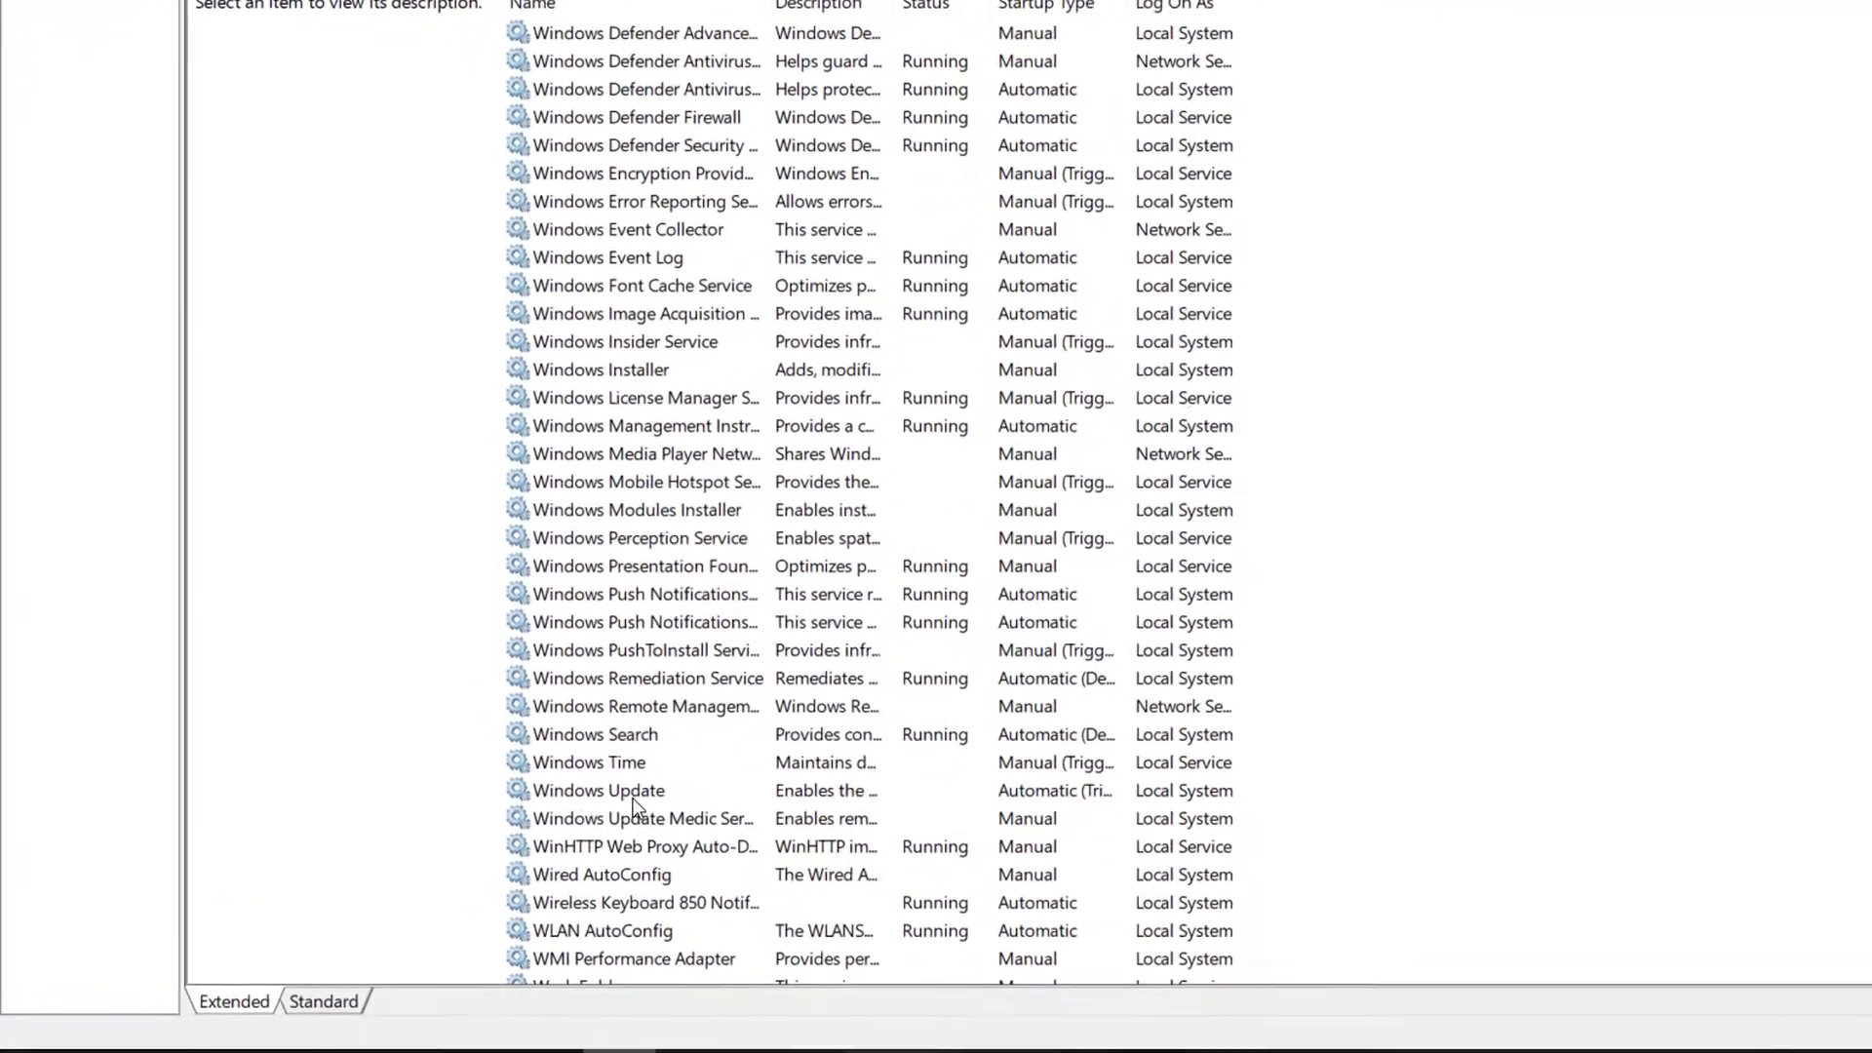
left_click(645, 794)
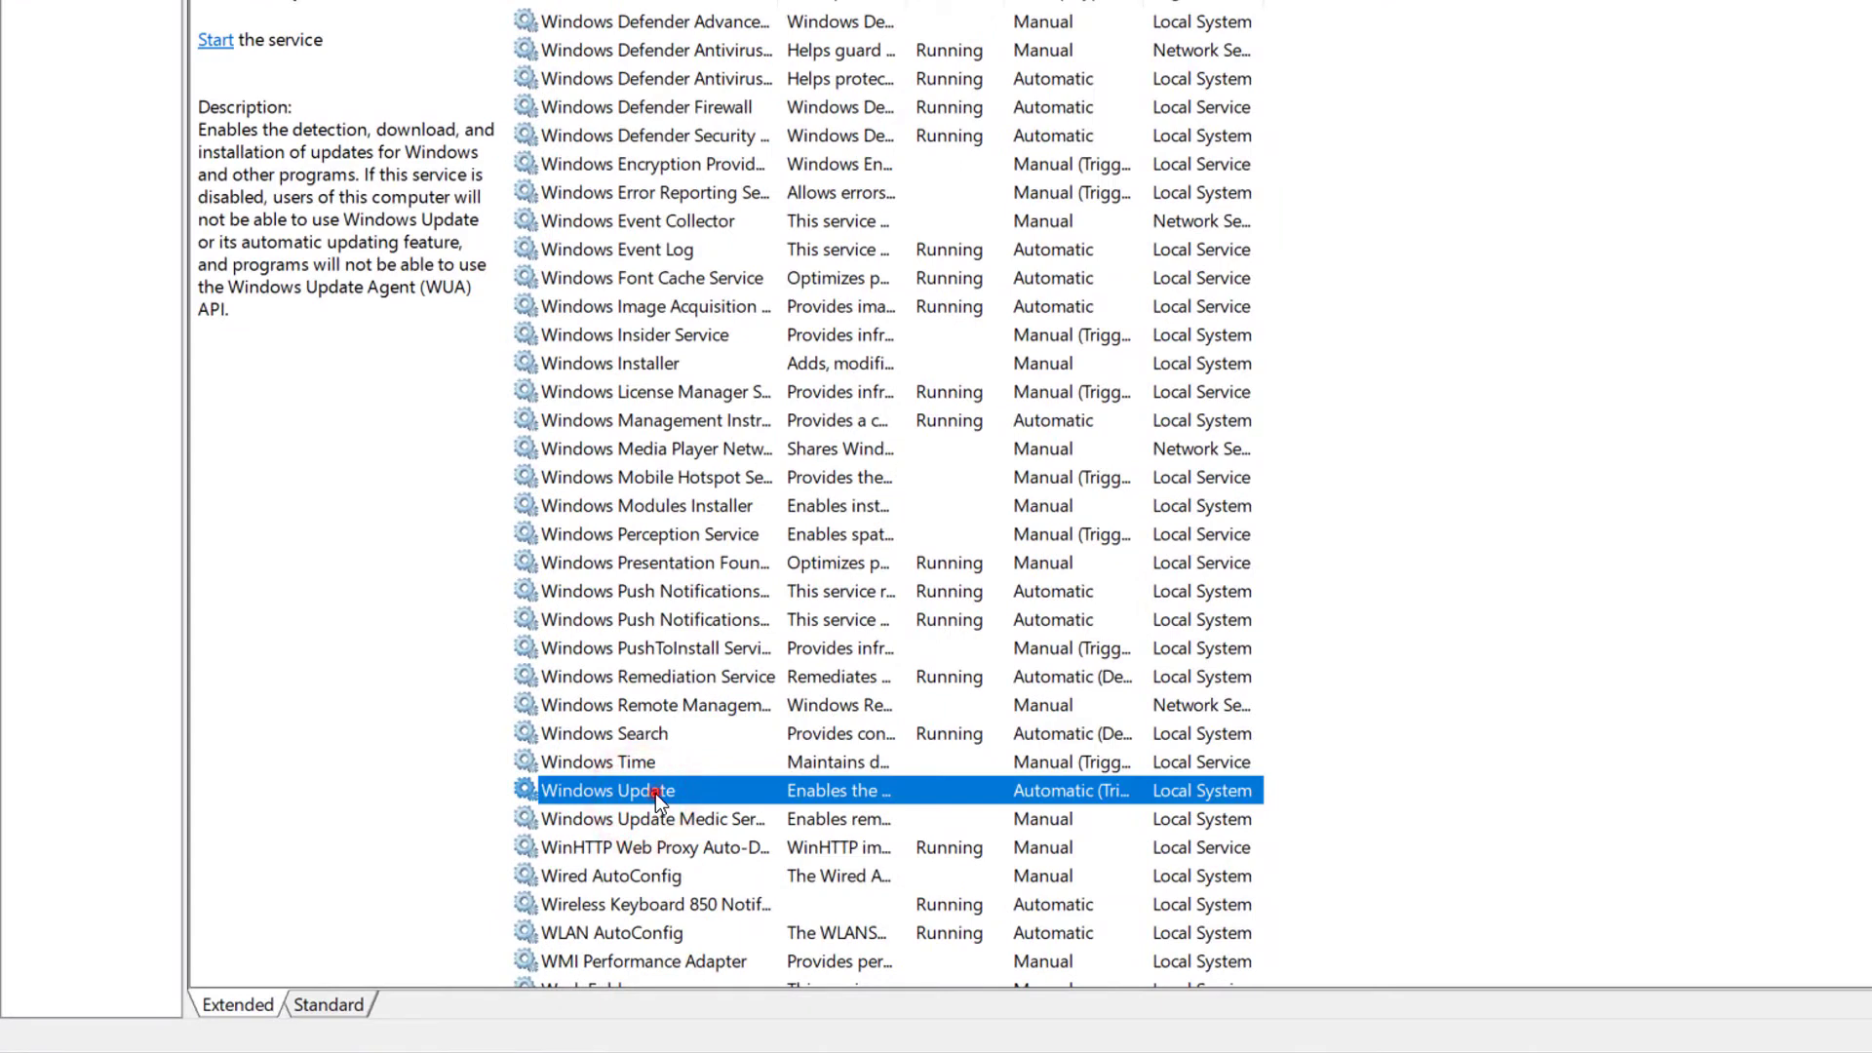
double_click(656, 793)
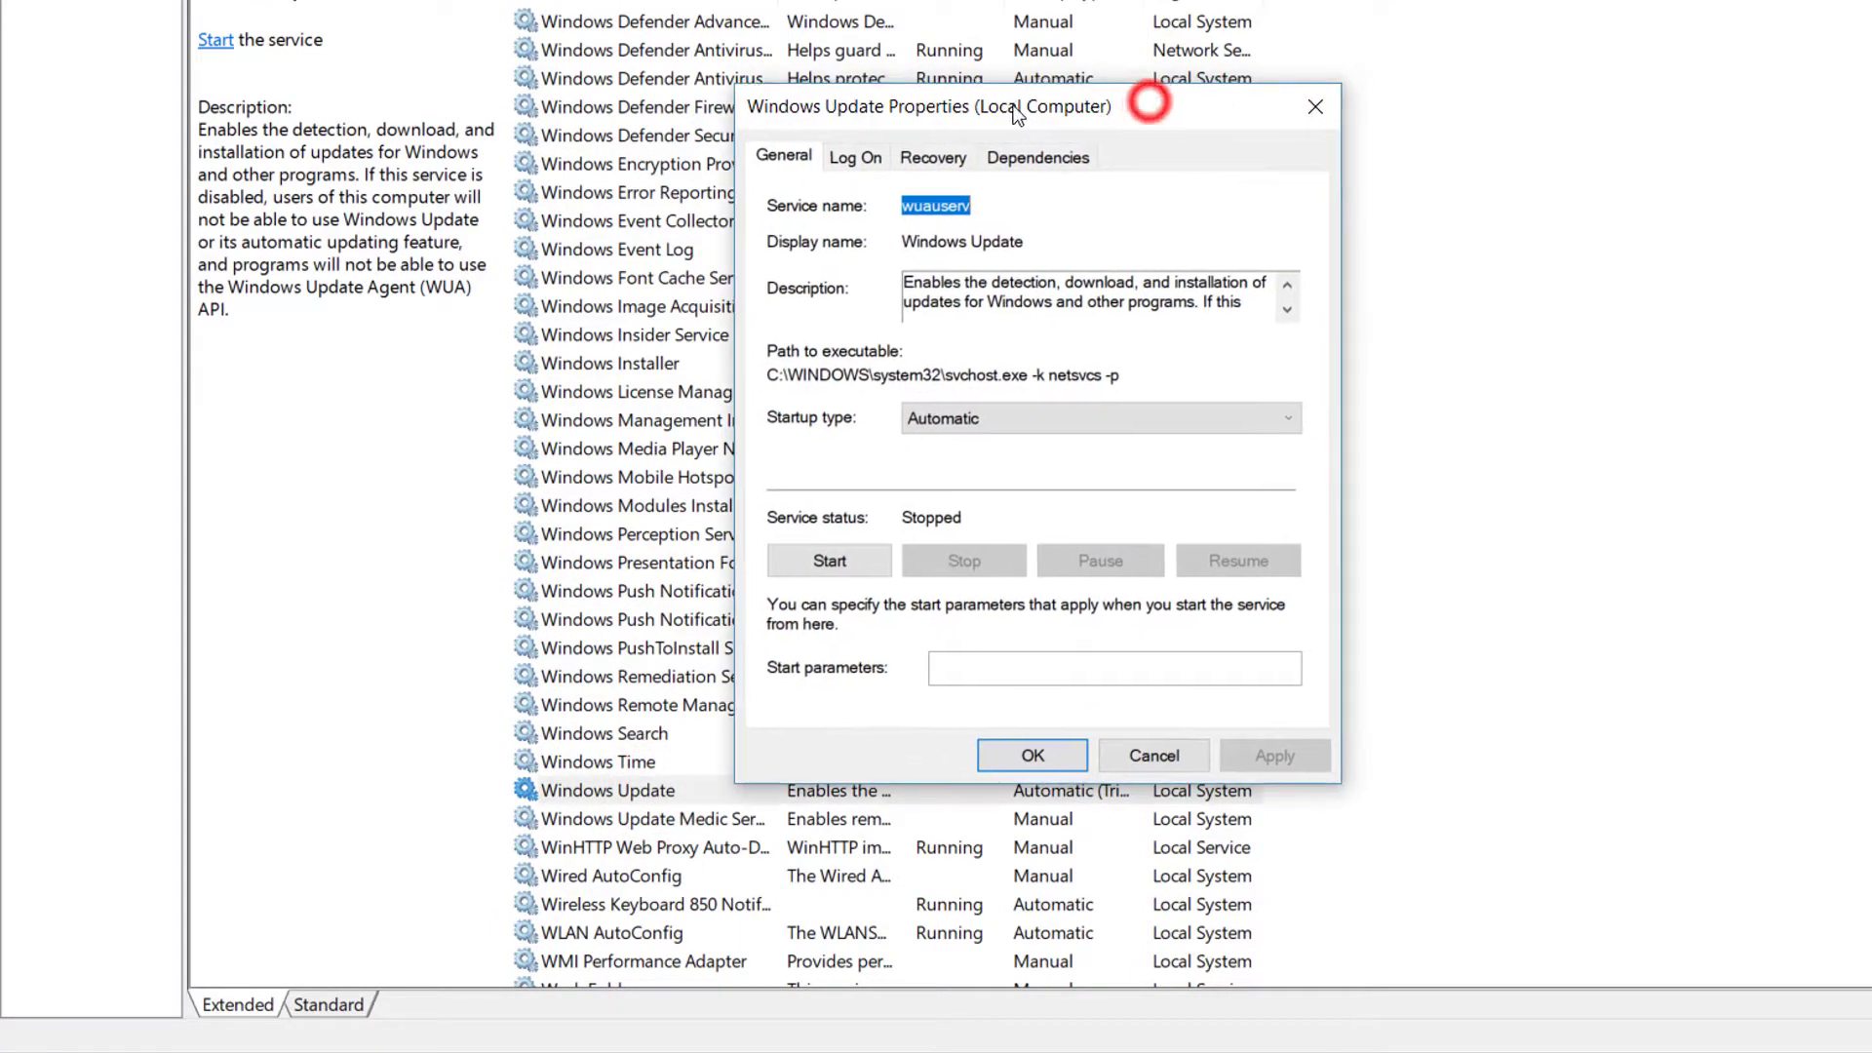
Set Windows Update to Automatic startup, start it, apply, and close Services
left_click_drag(1149, 101, 1013, 103)
left_click(1020, 426)
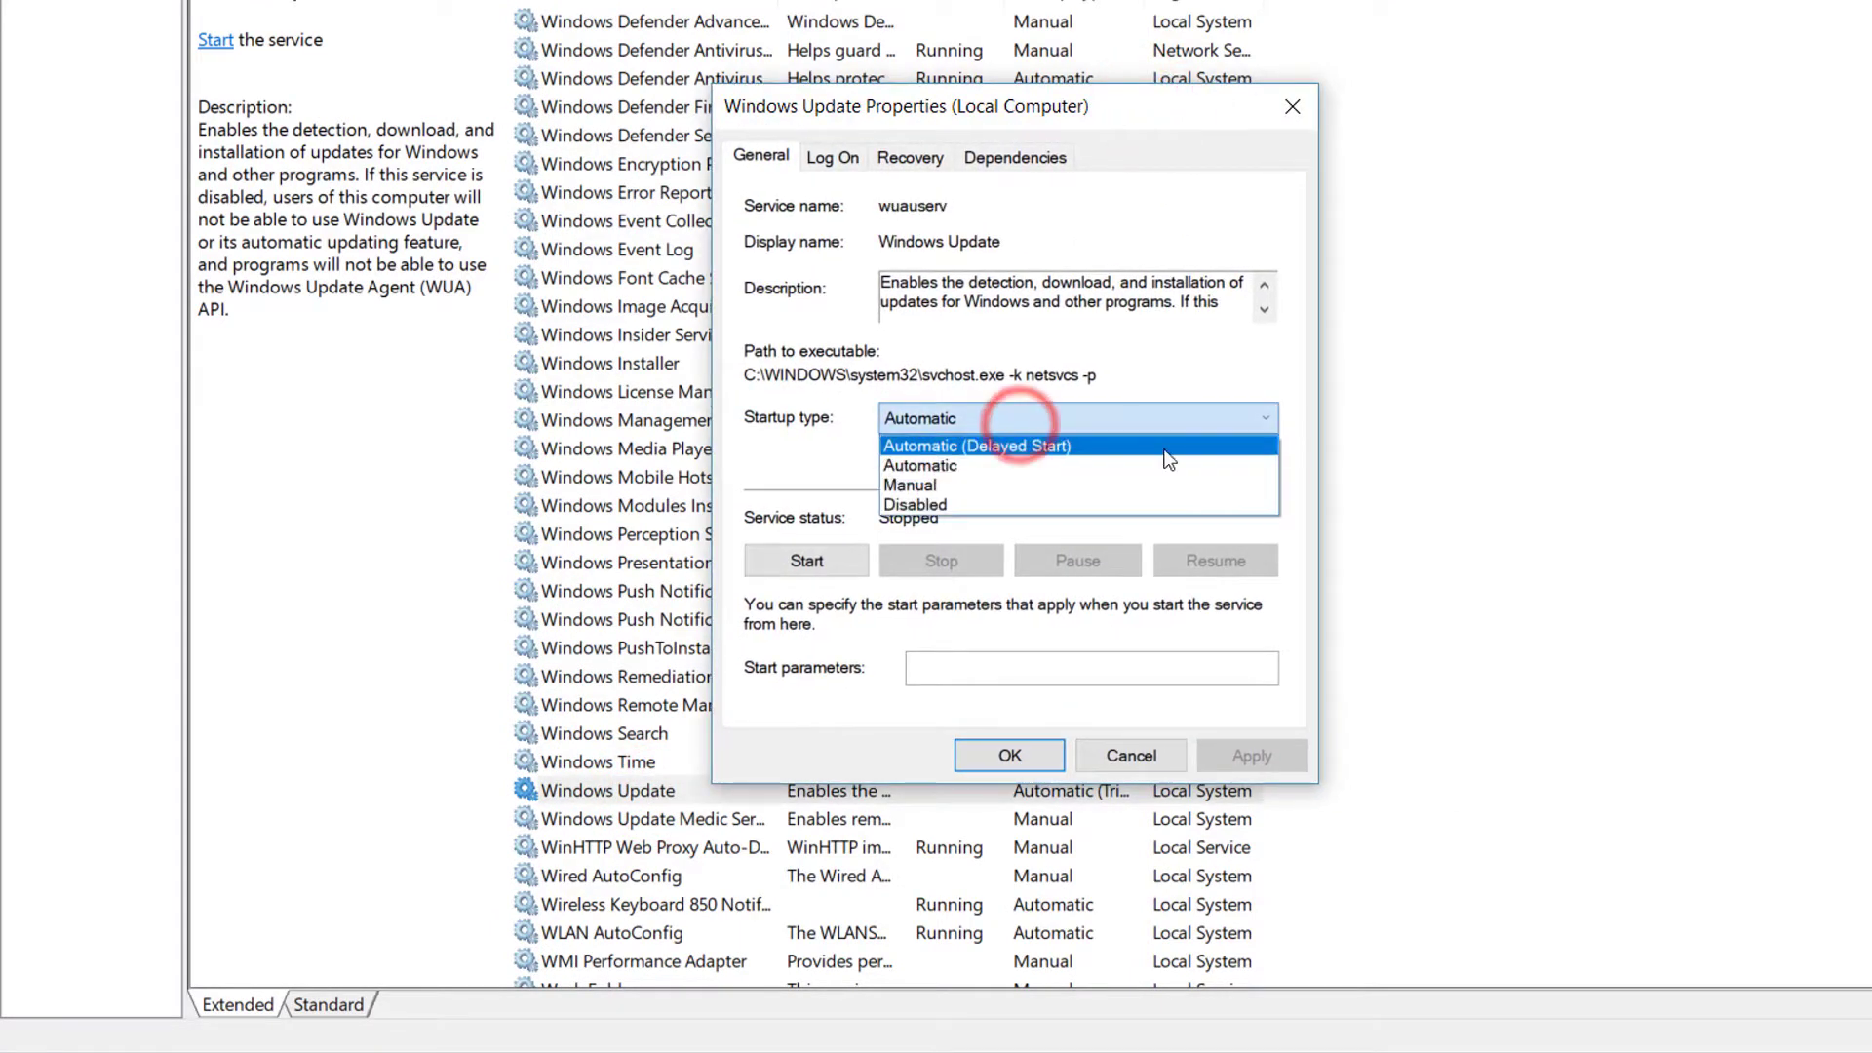
left_click(938, 469)
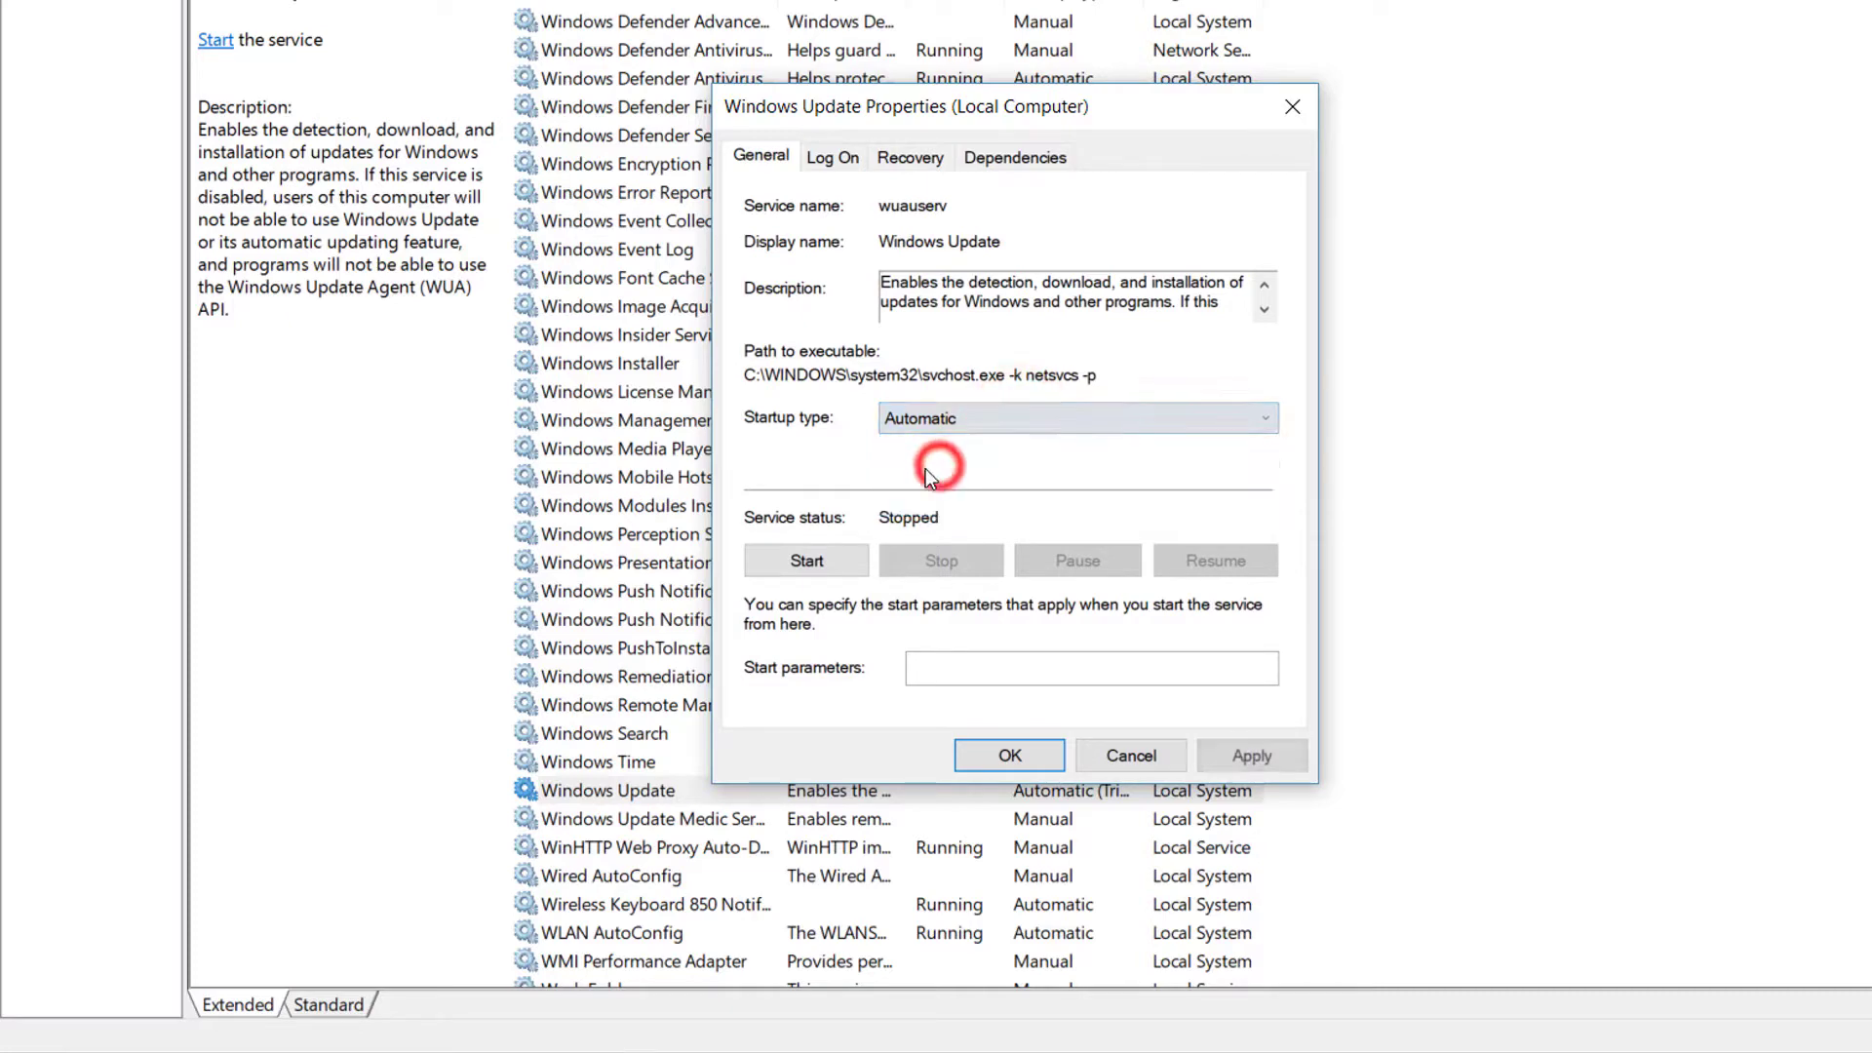
left_click(821, 558)
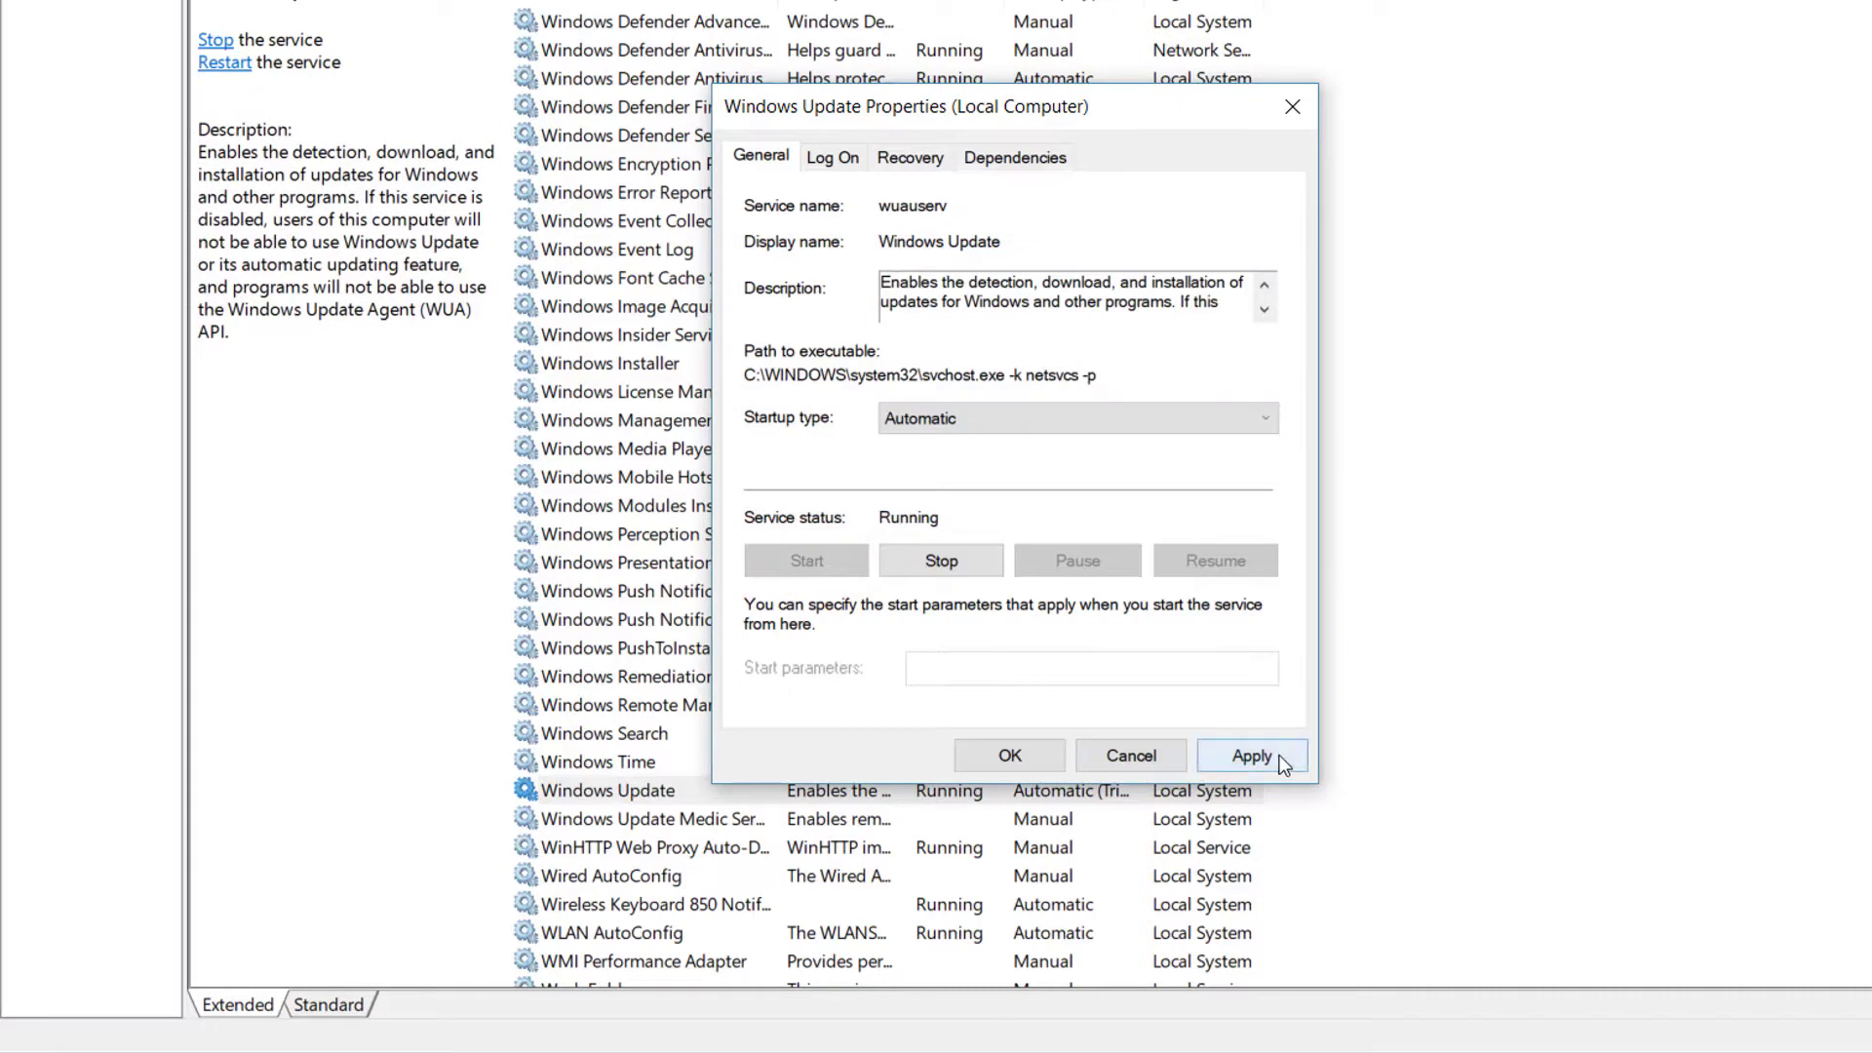
left_click(1245, 755)
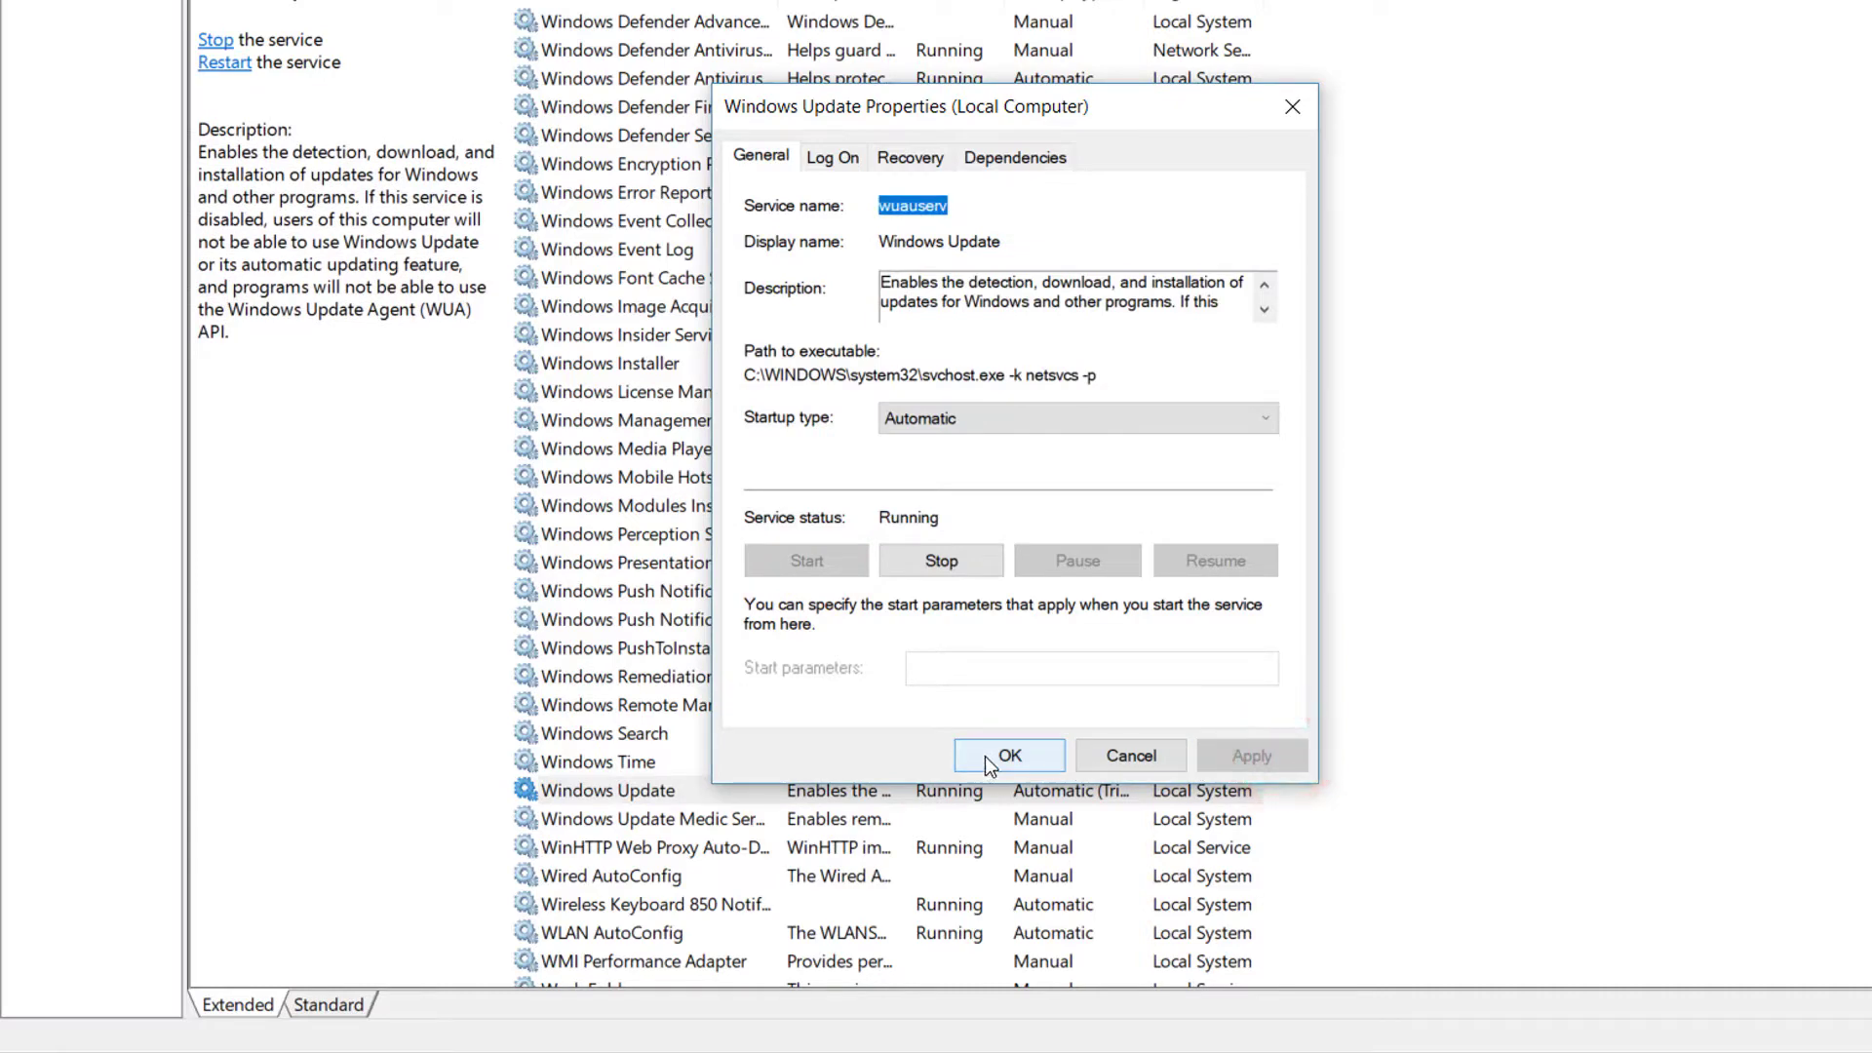
left_click(1115, 760)
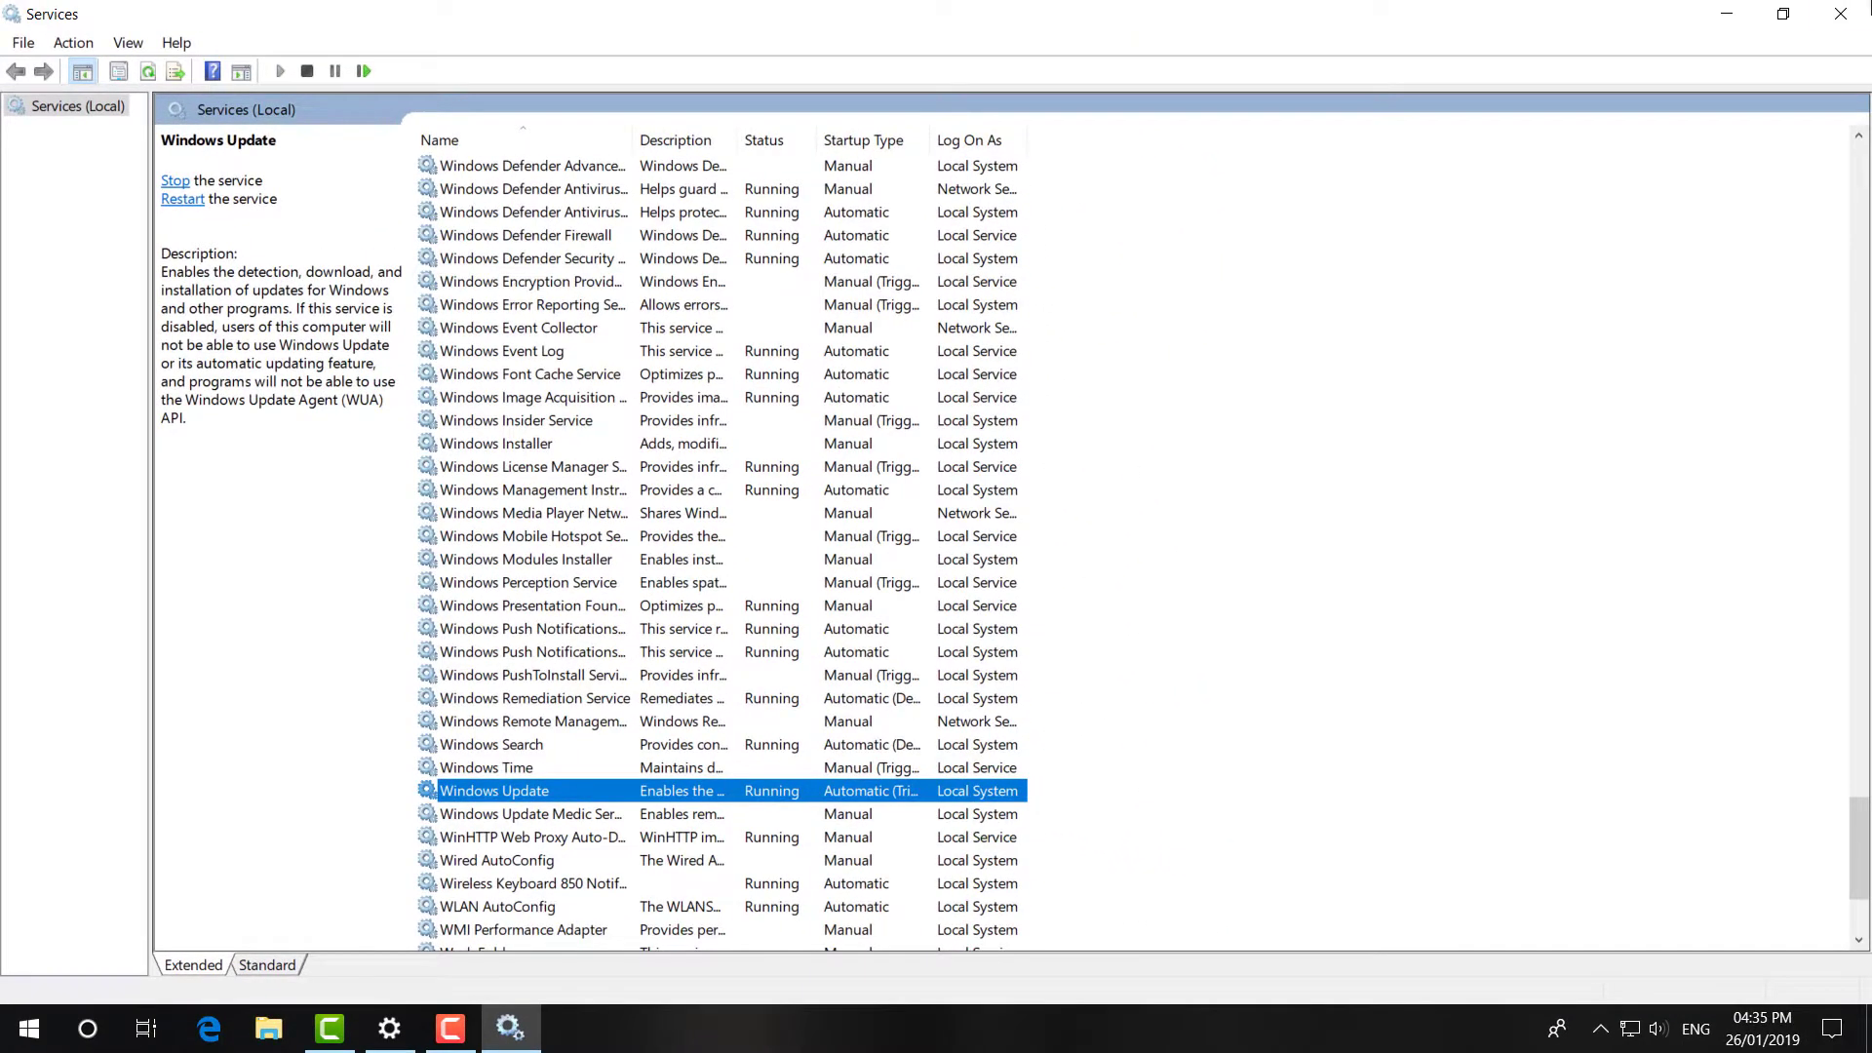
left_click(1840, 13)
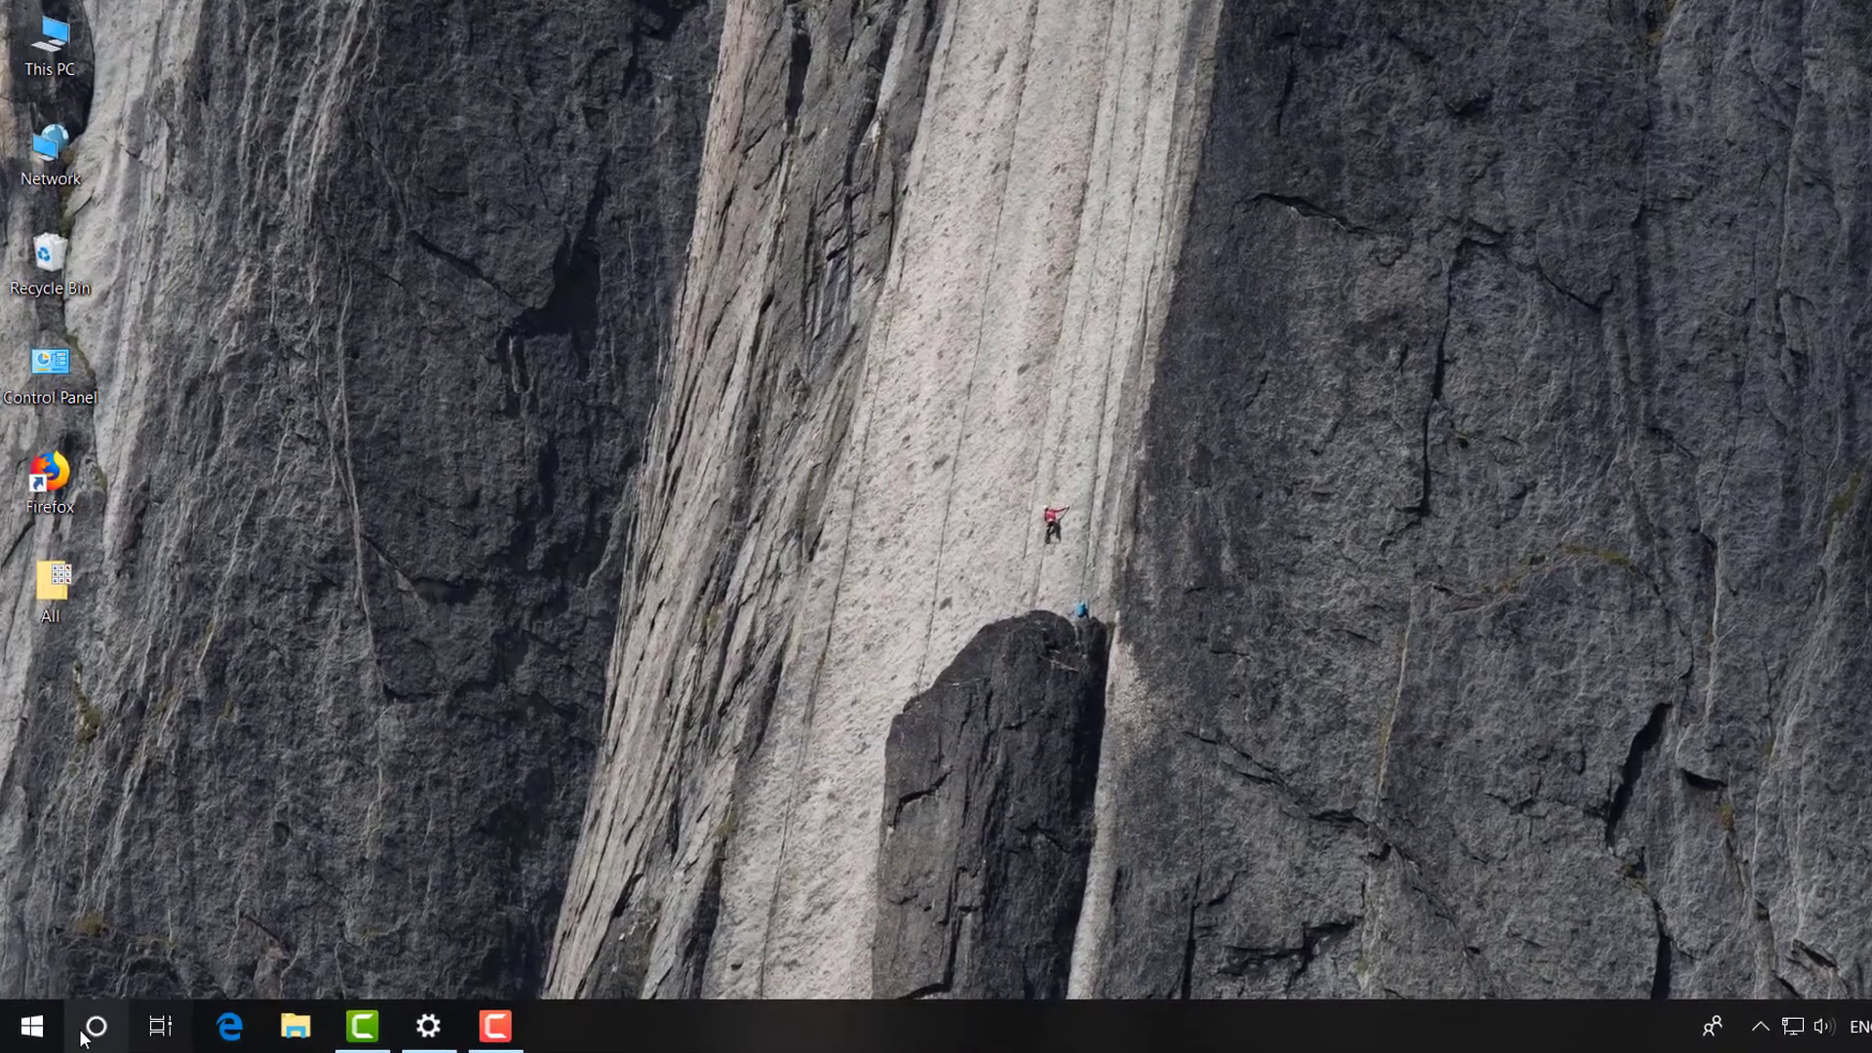
Run wsreset.exe as administrator from Windows search to clear the Store cache
left_click(72, 1040)
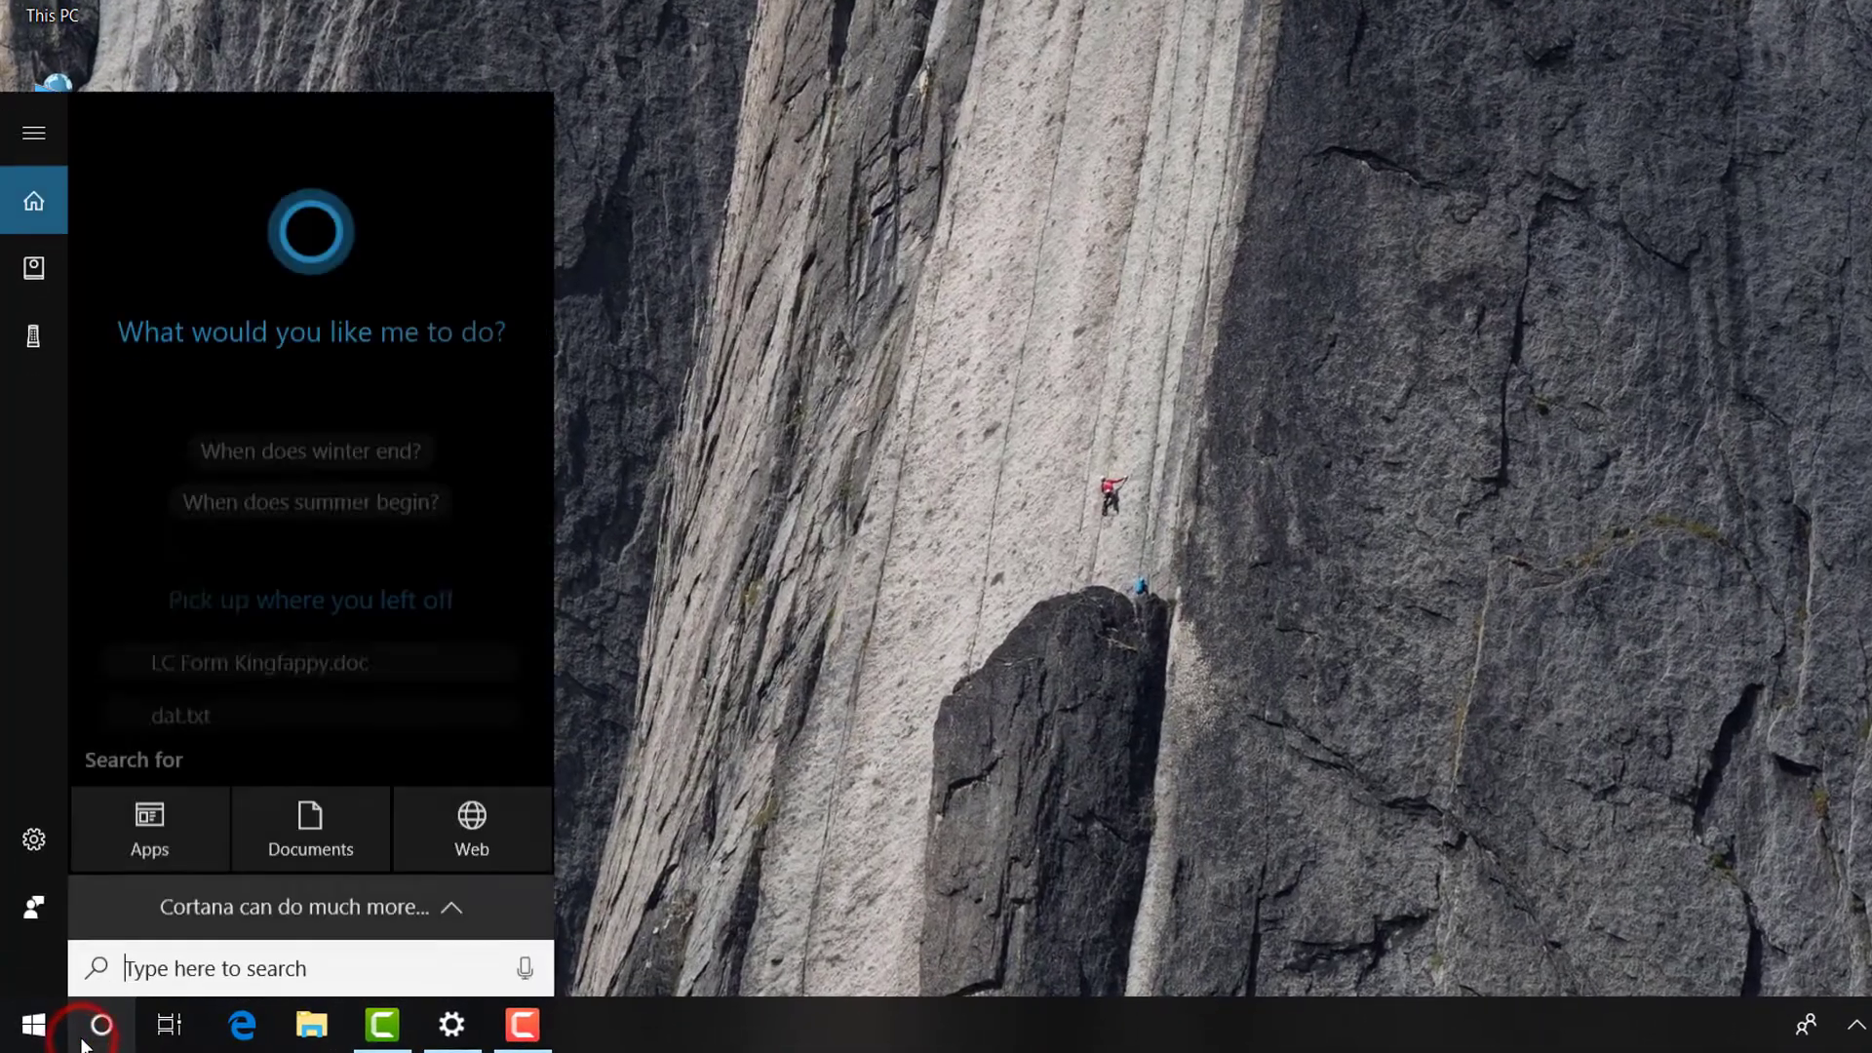
type("ws")
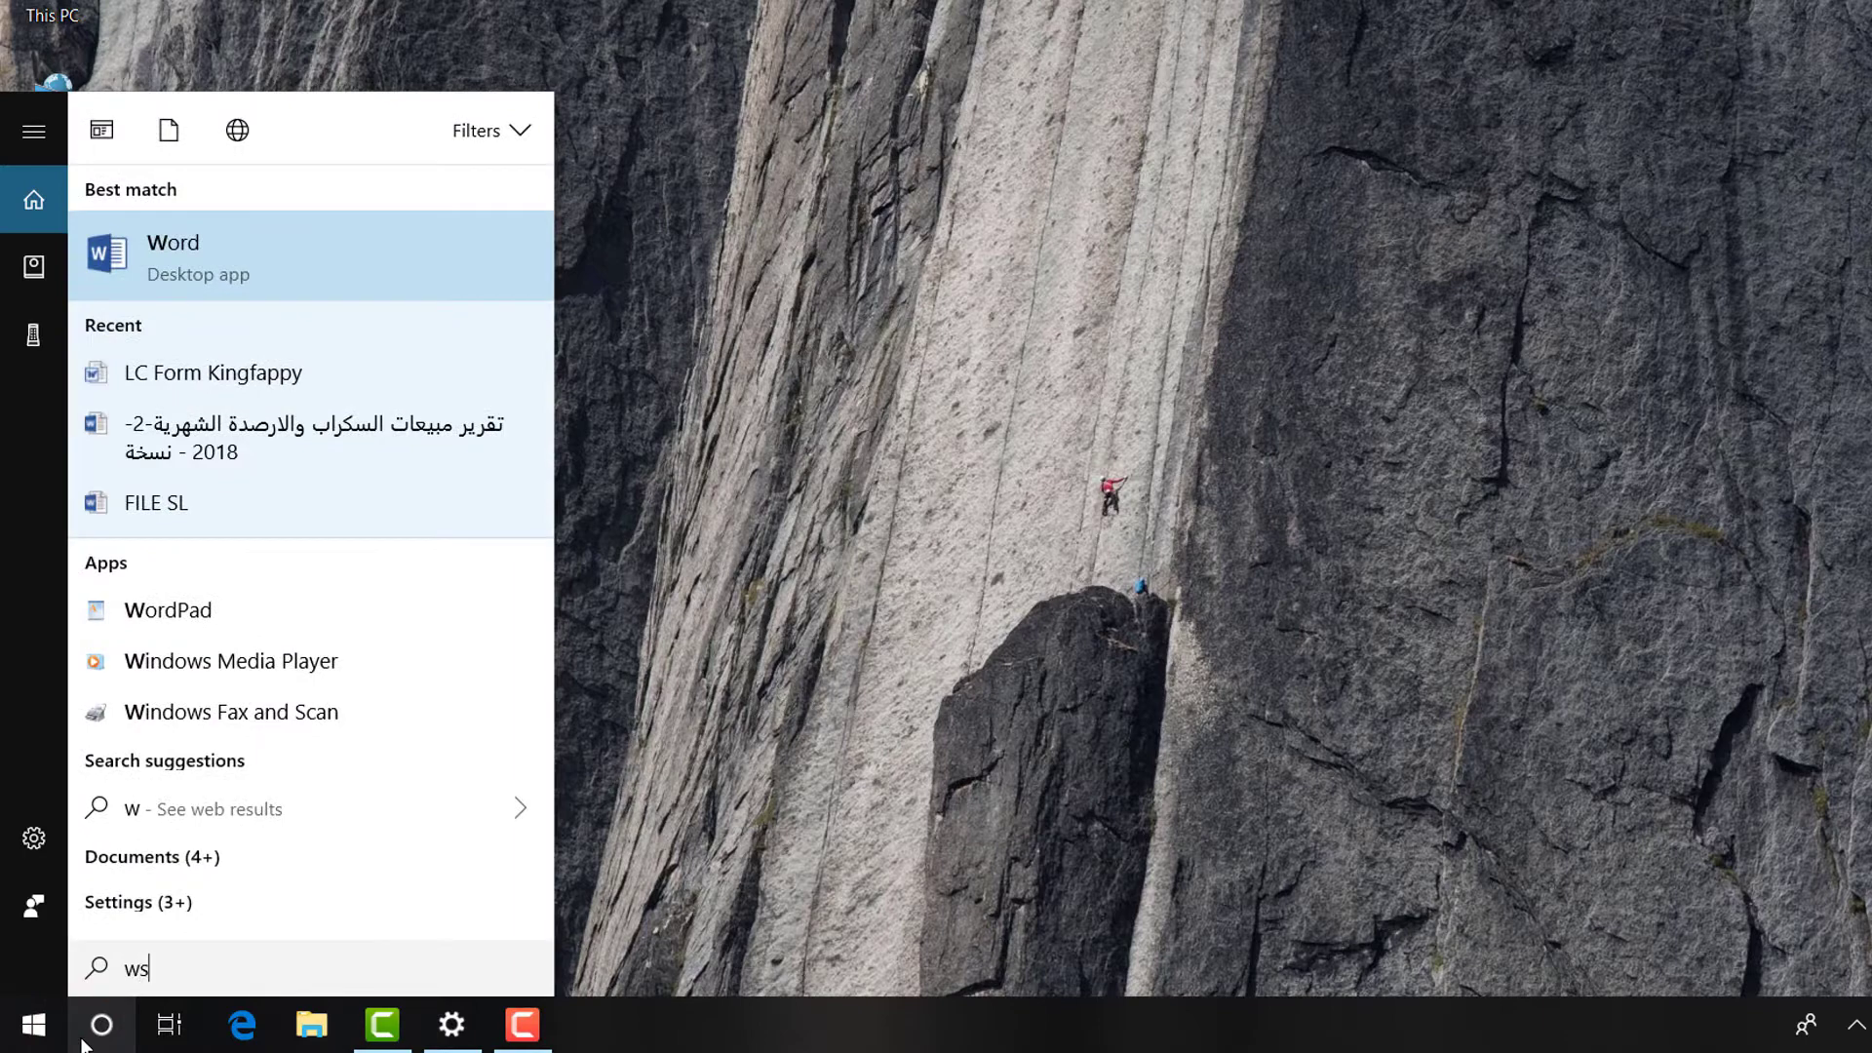
type("rese")
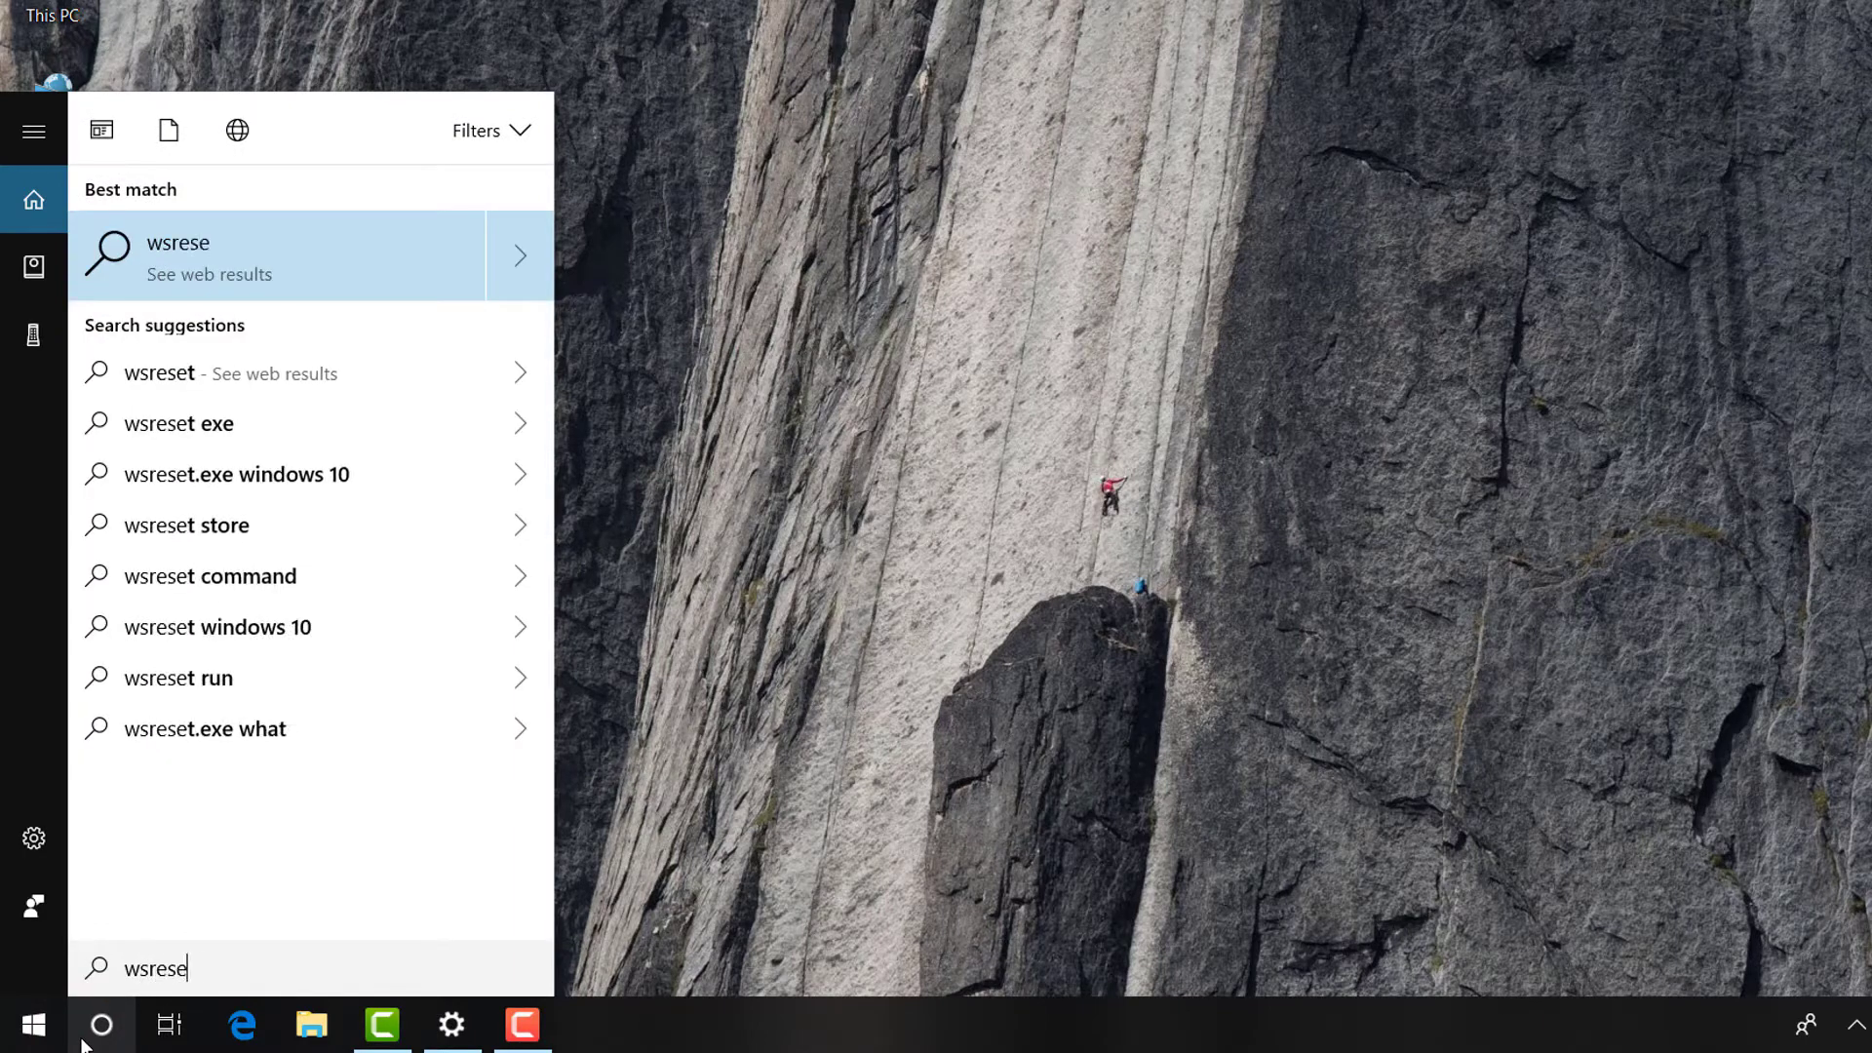
type("t.exe")
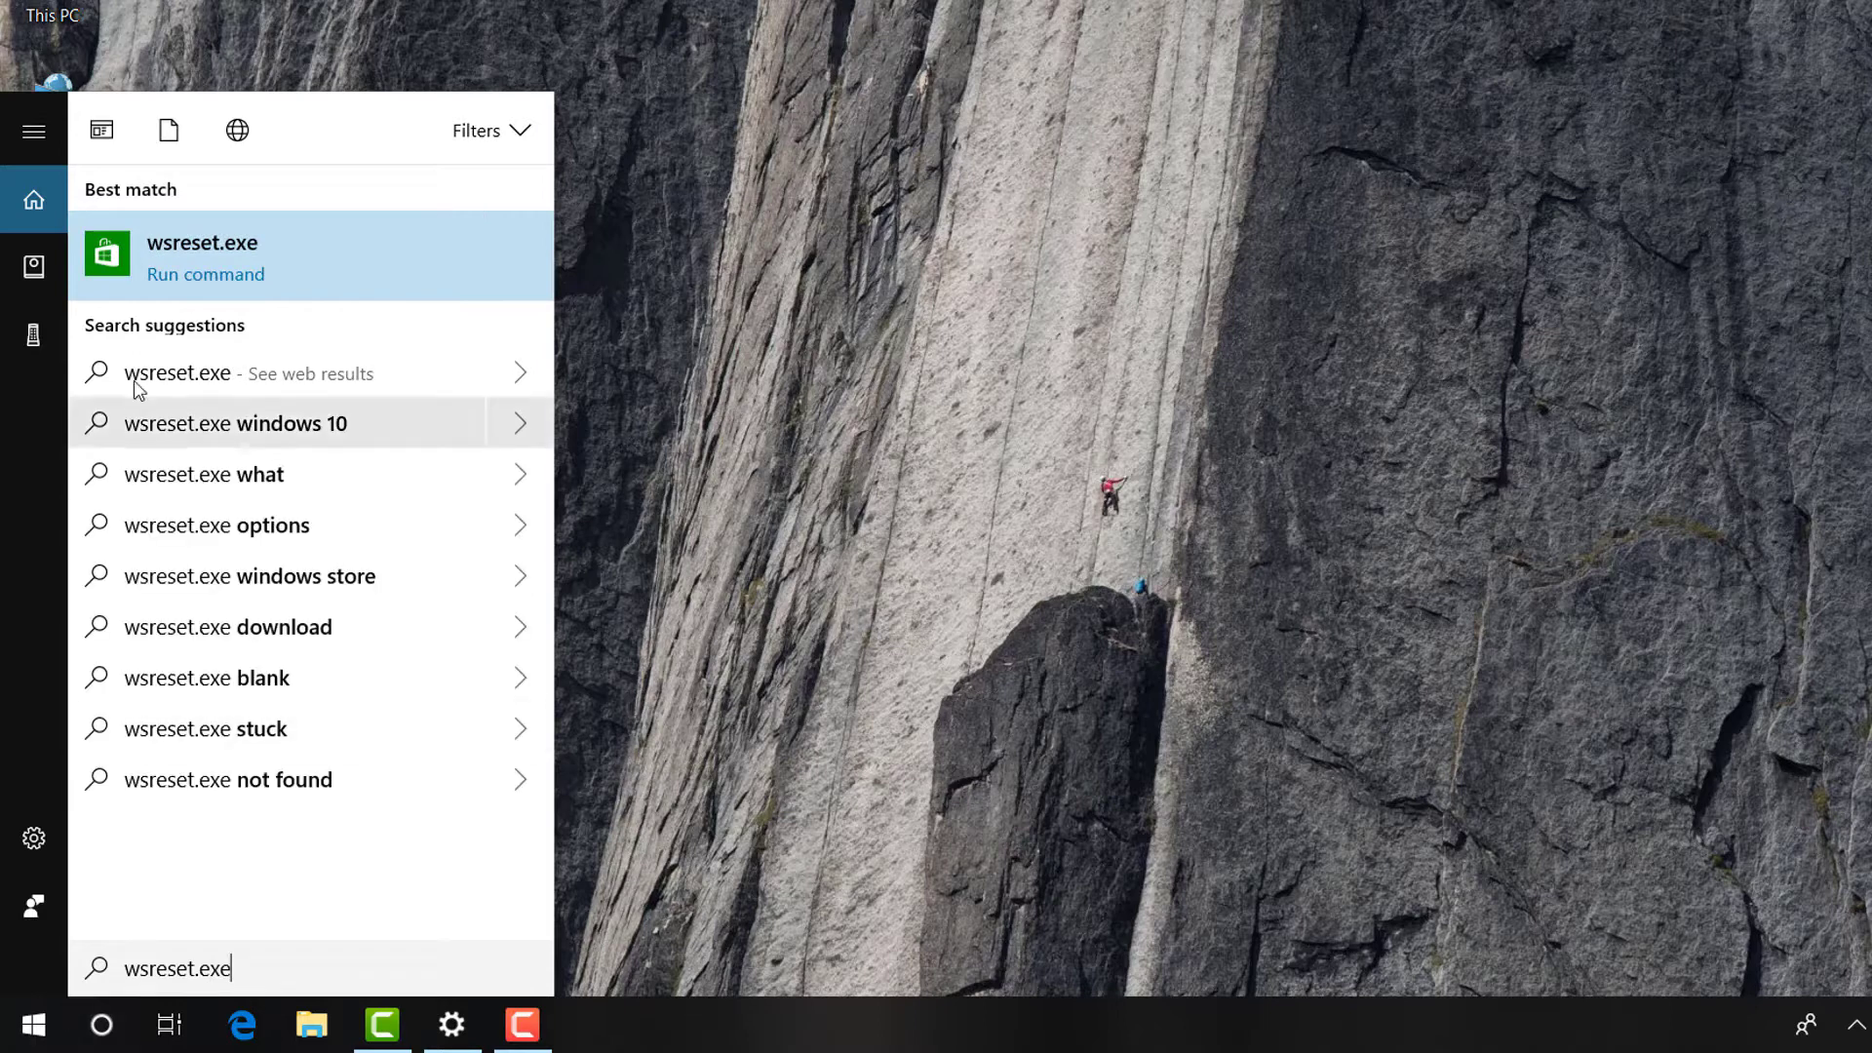
right_click(191, 250)
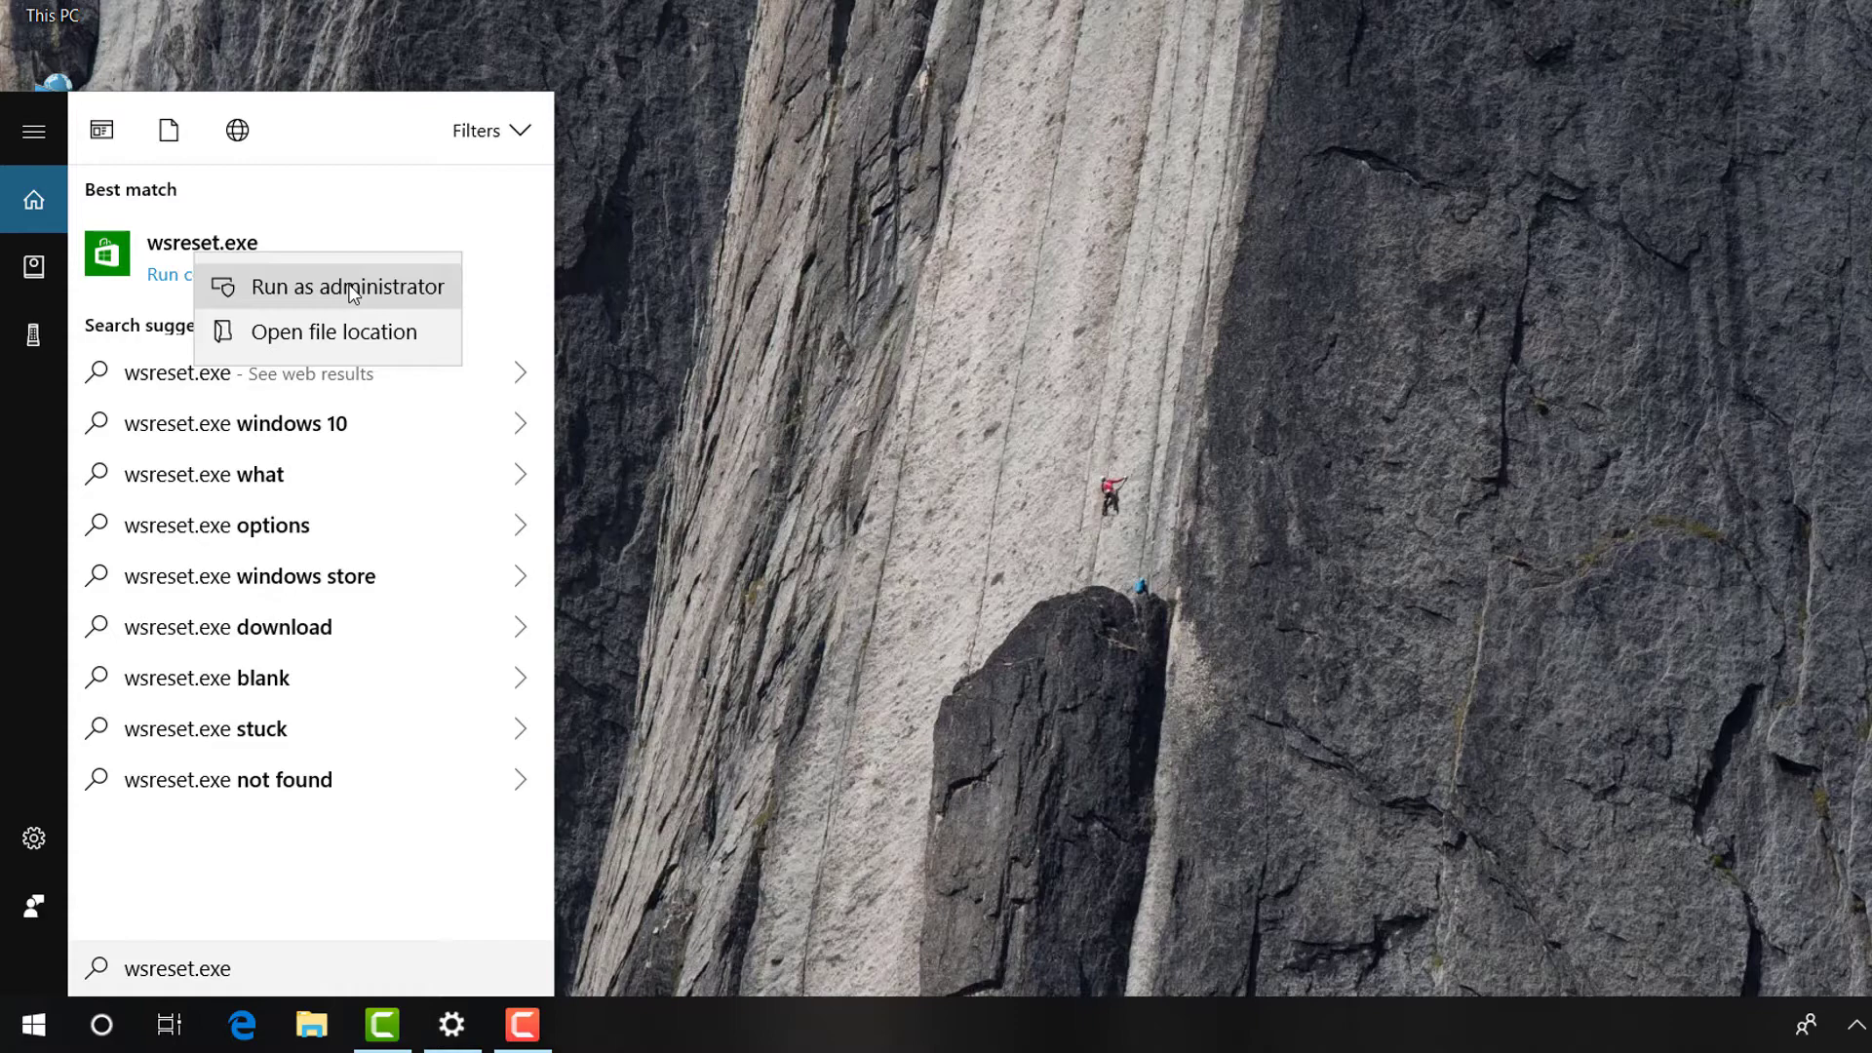
left_click(711, 315)
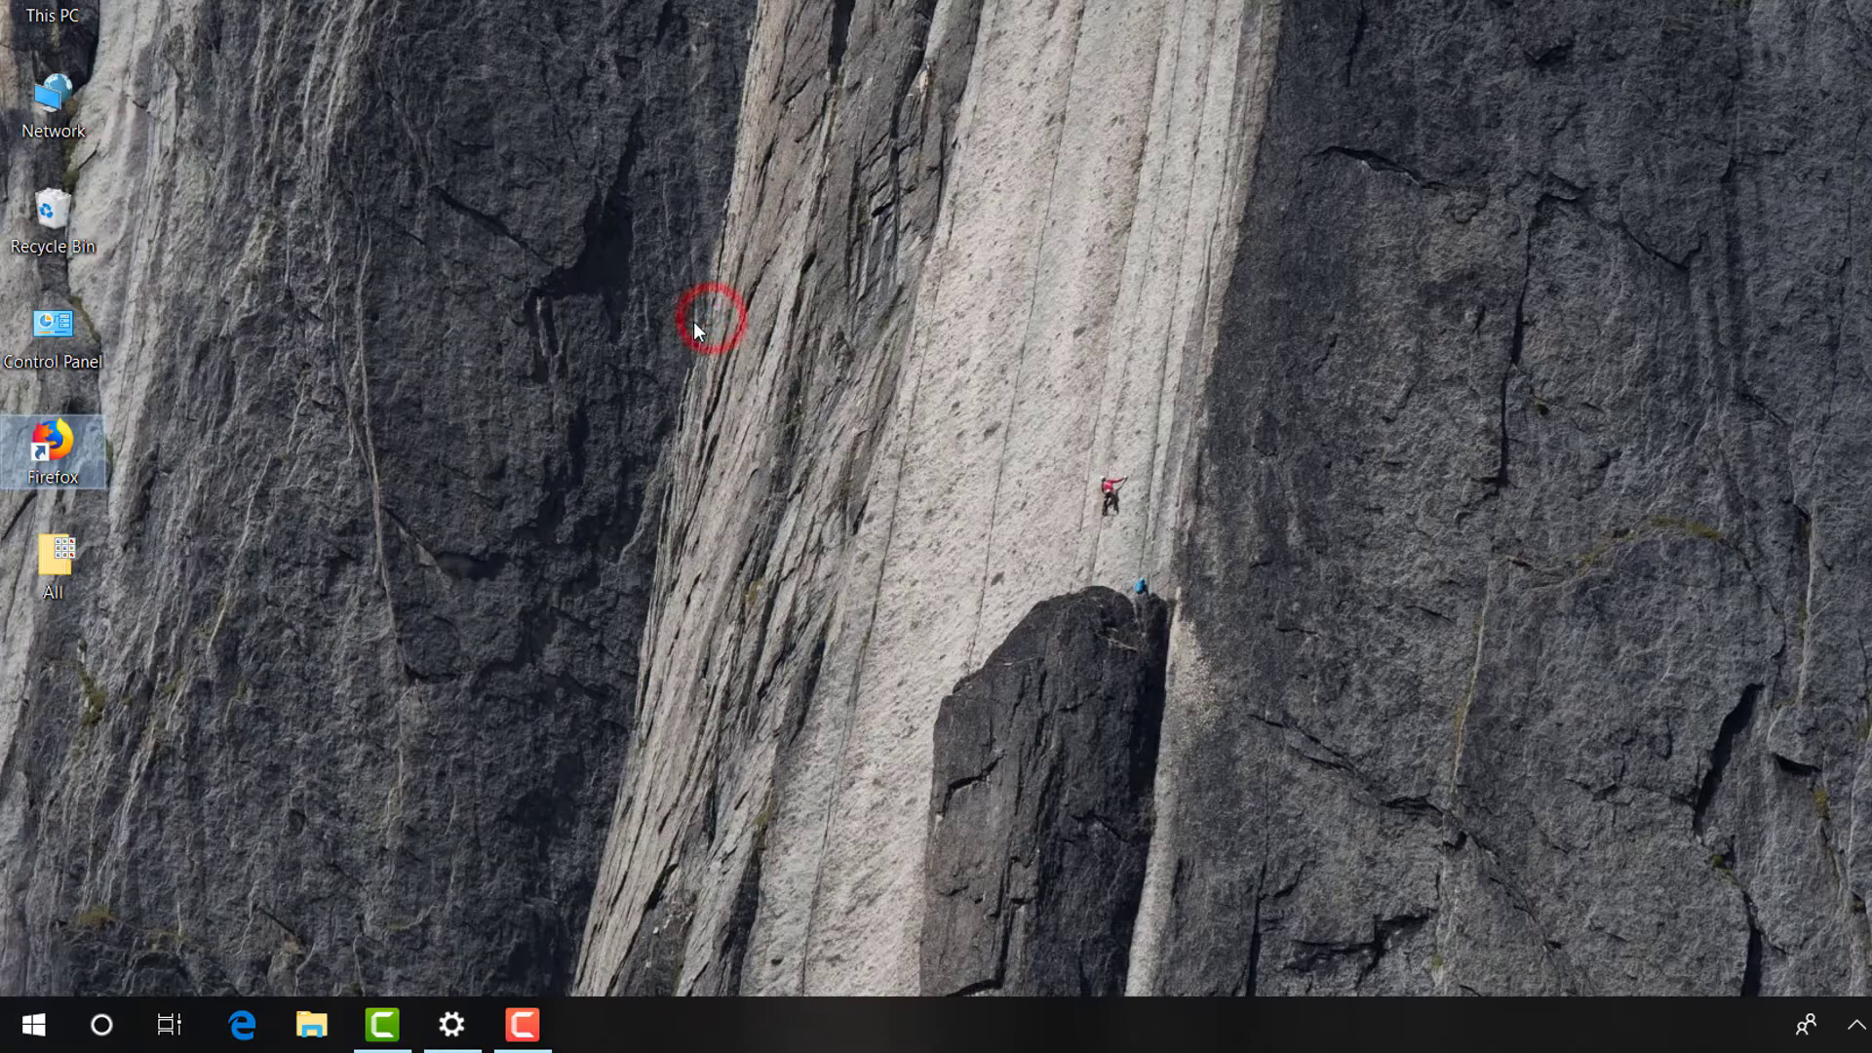
left_click(100, 1025)
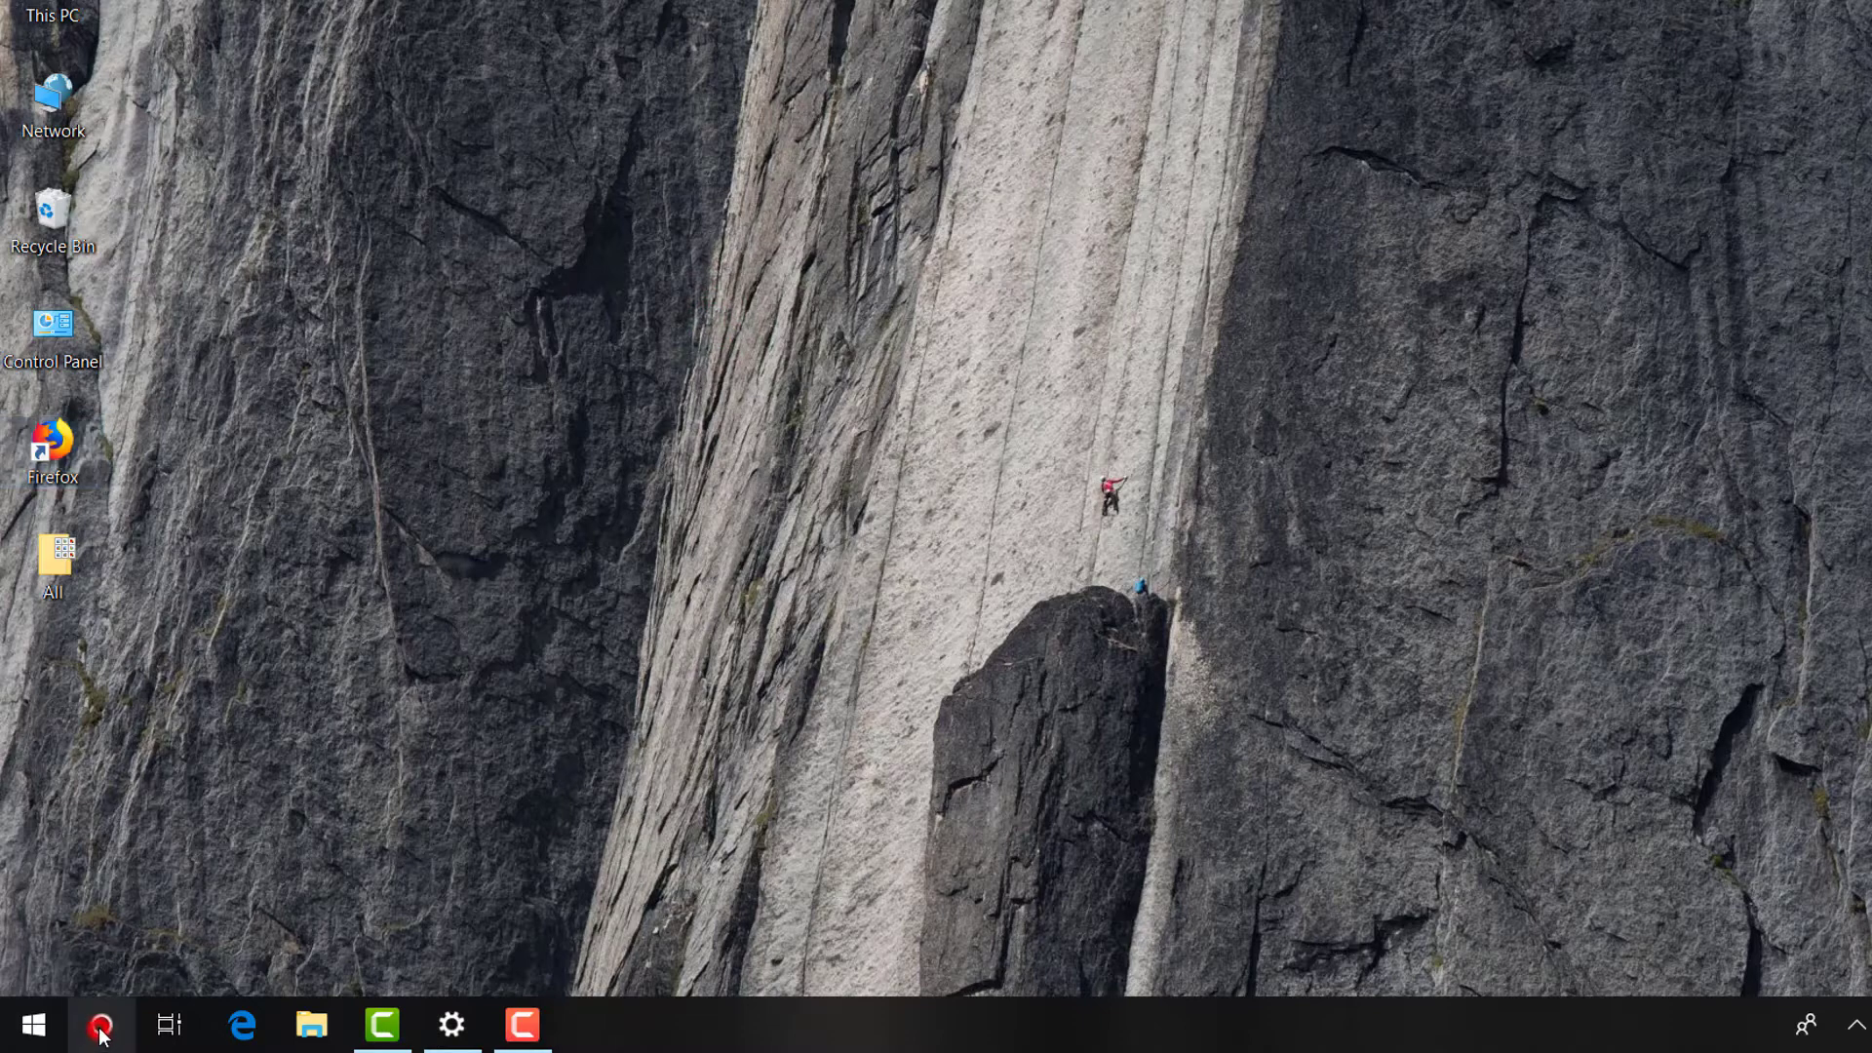
type("pow")
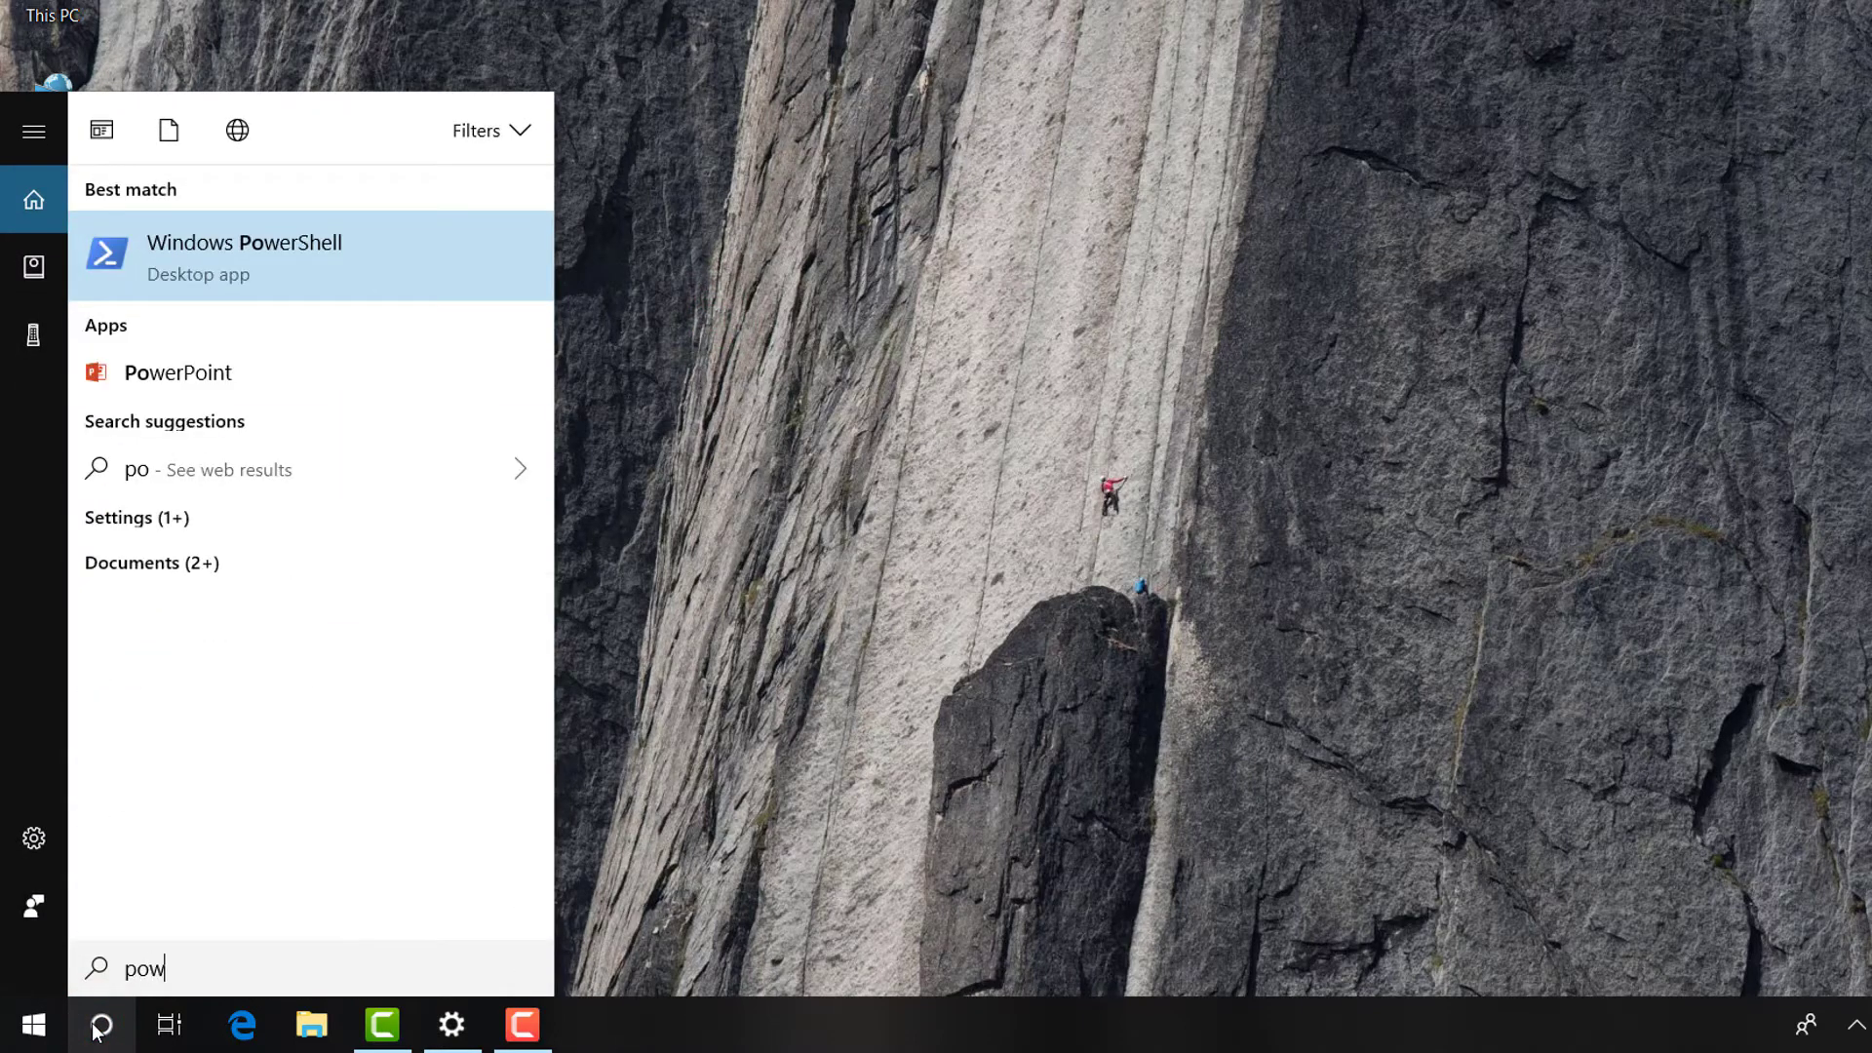
type("ersh")
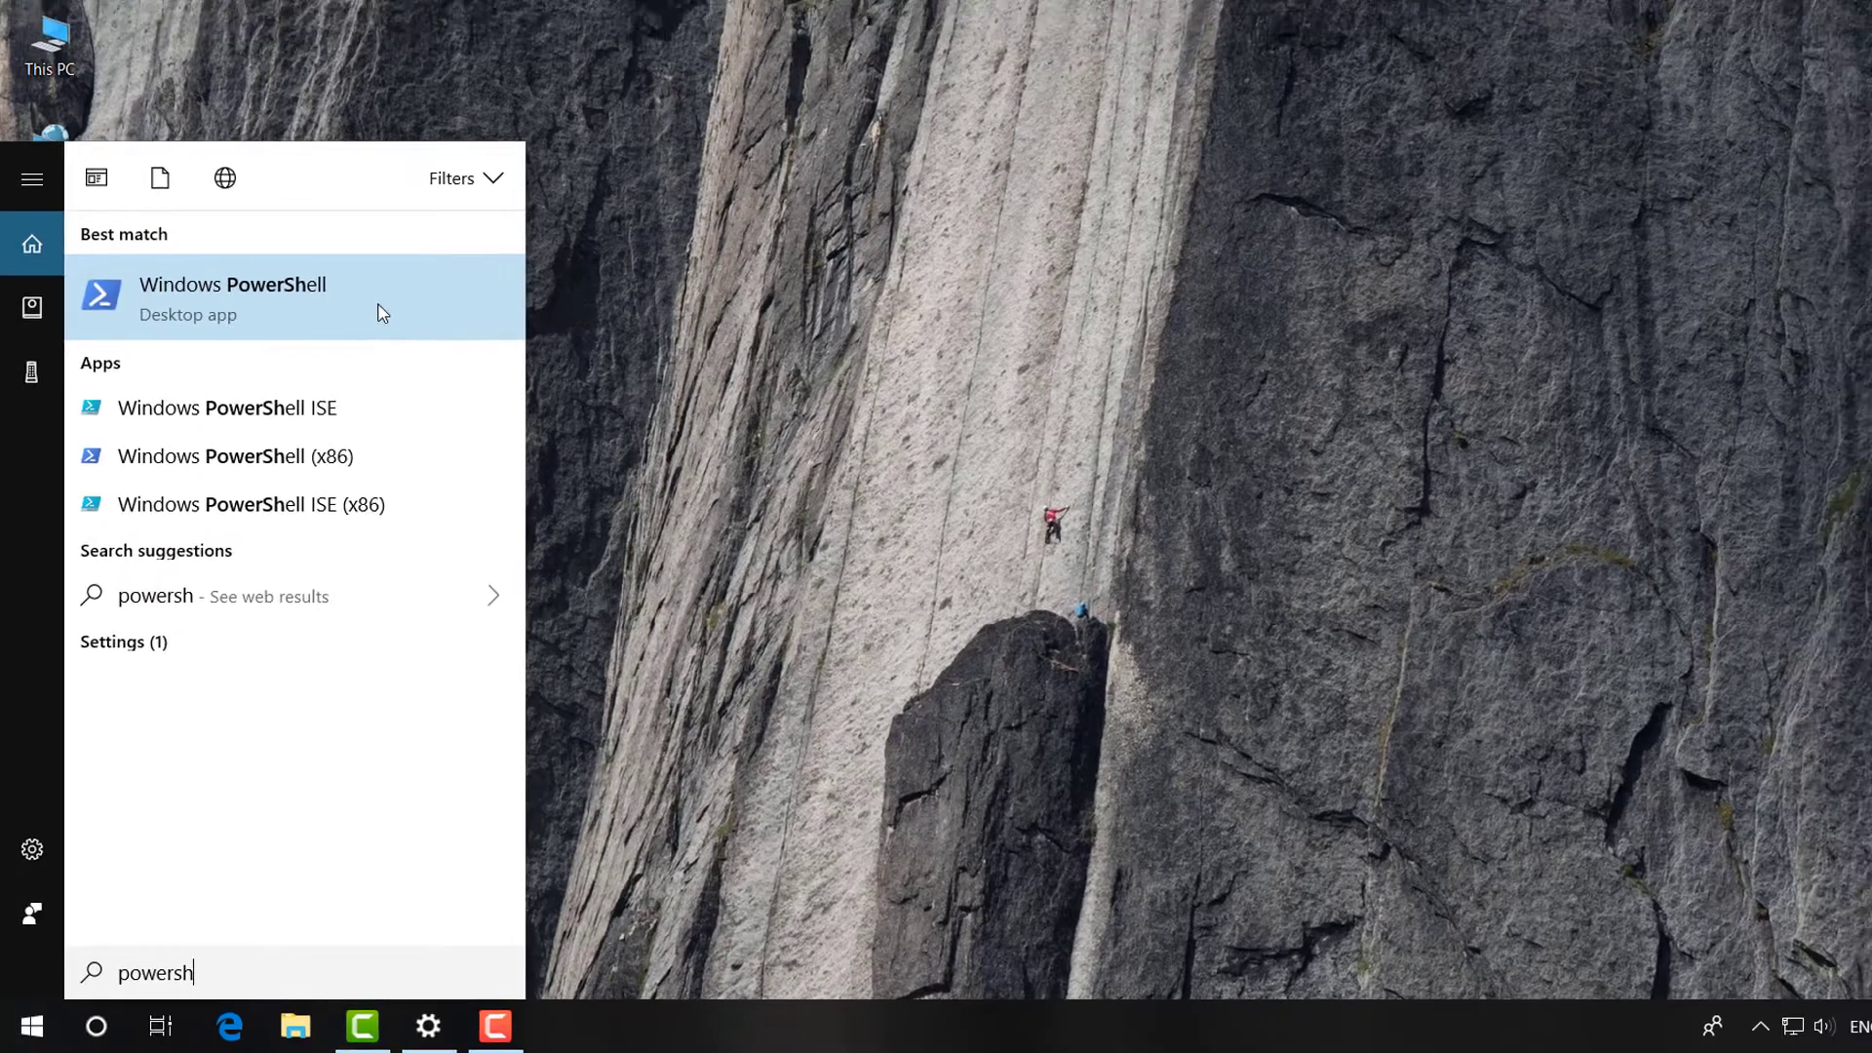
left_click(406, 273)
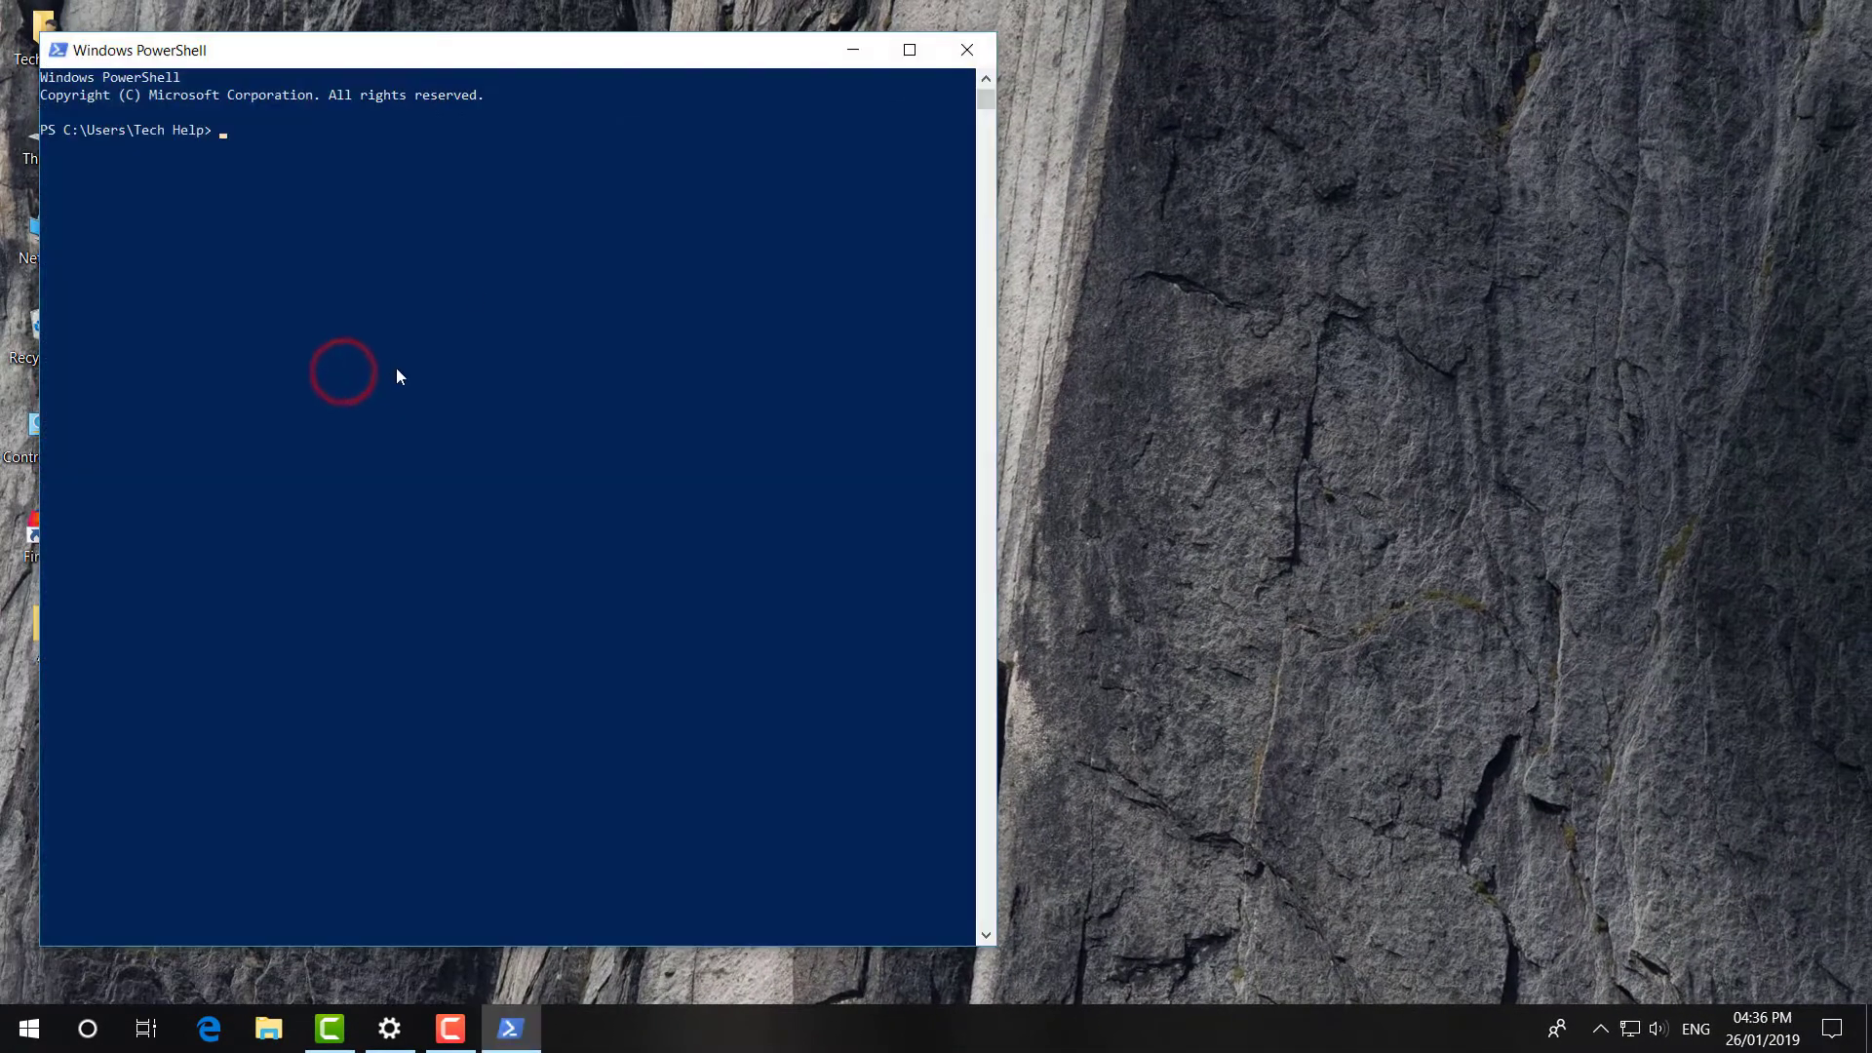
type("Get-AppXPackage | Foreach {Add-AppxPackage -DisableDevelopmentMode -Register \"$($_.InstallLocation)\\AppXManifest.xml\"}")
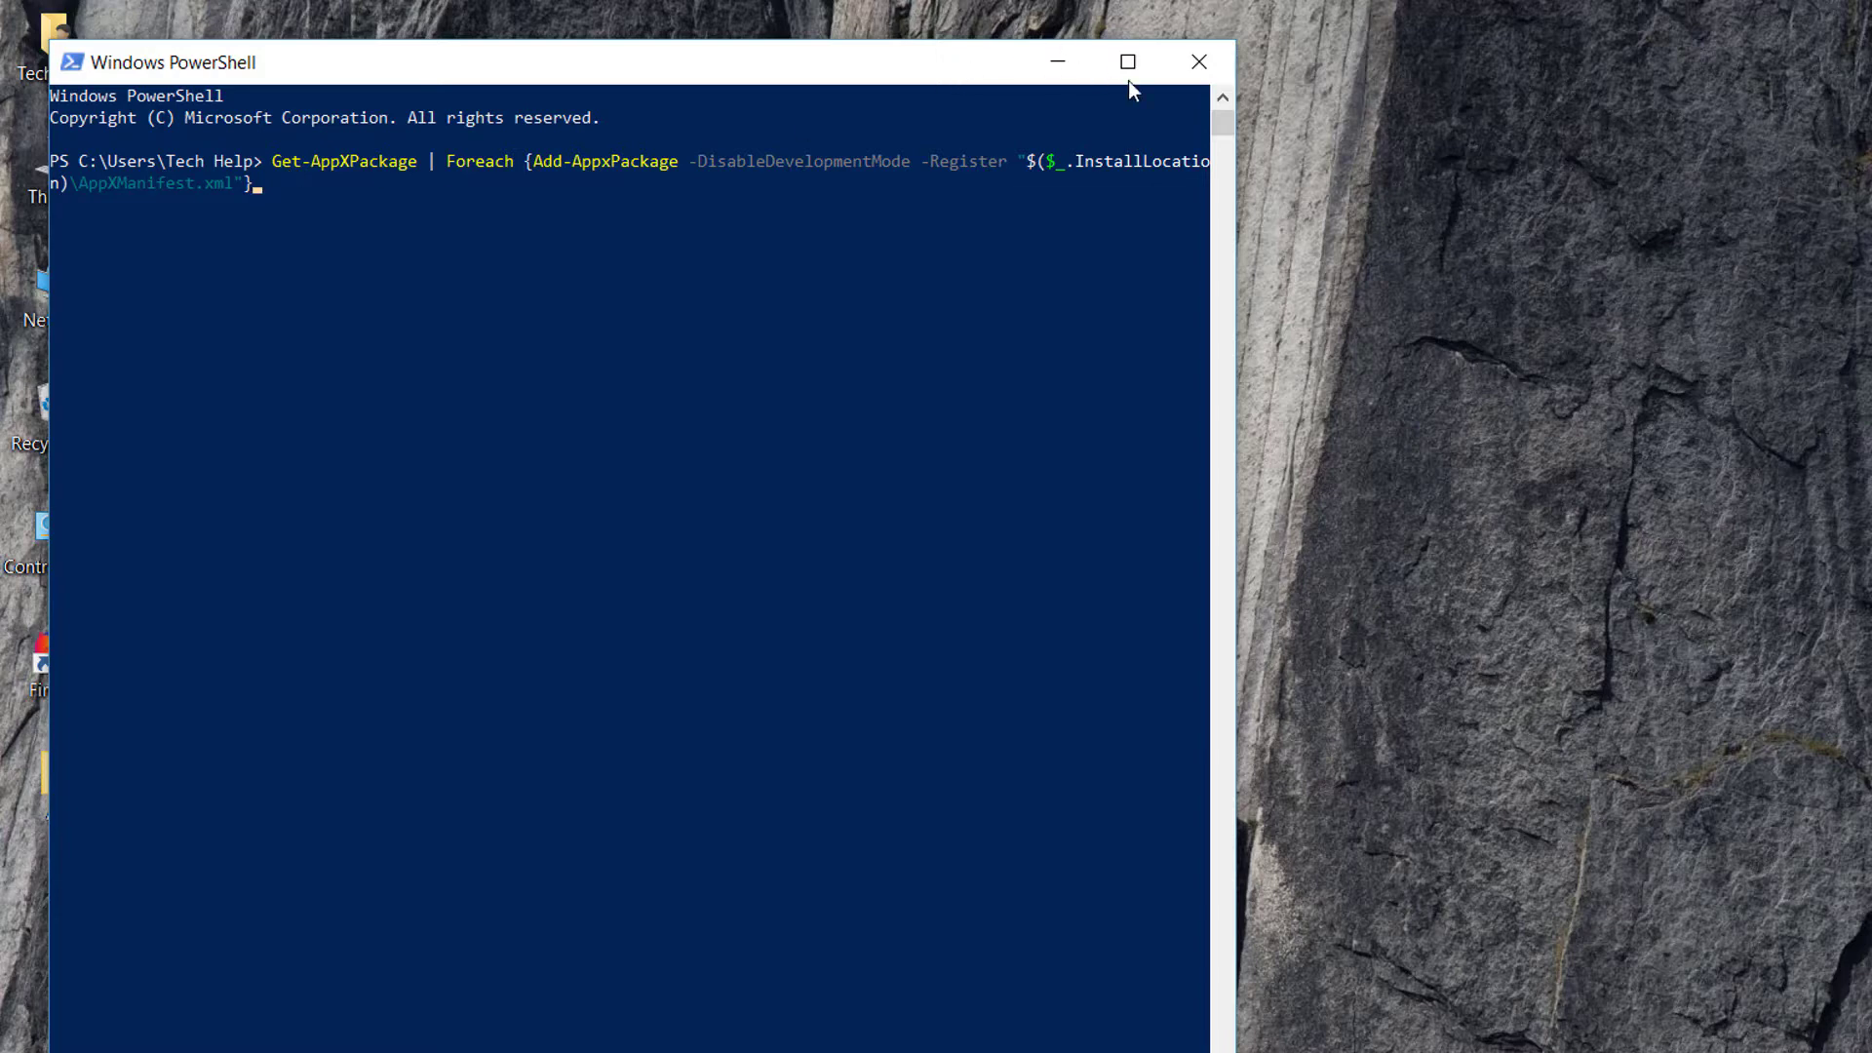
left_click(1200, 63)
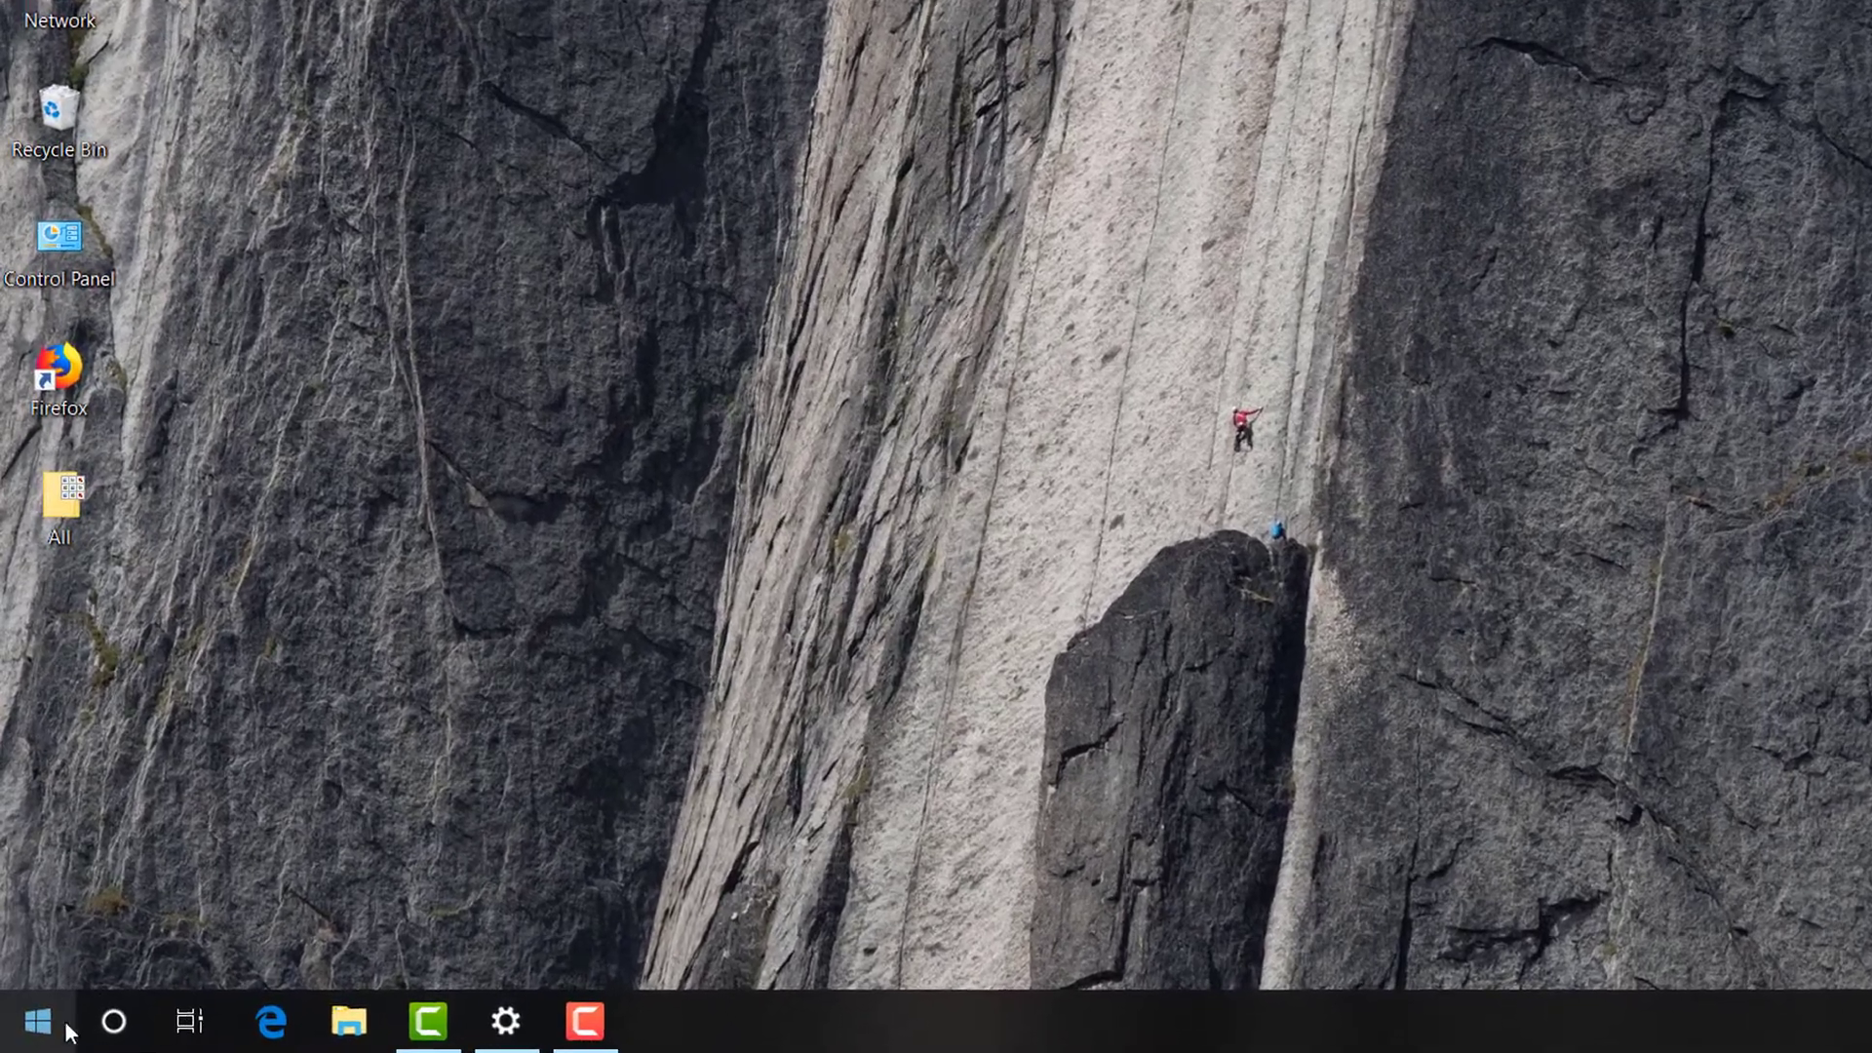
Launch Command Prompt as administrator and enter 'ntsh winsock reset'
left_click(90, 1020)
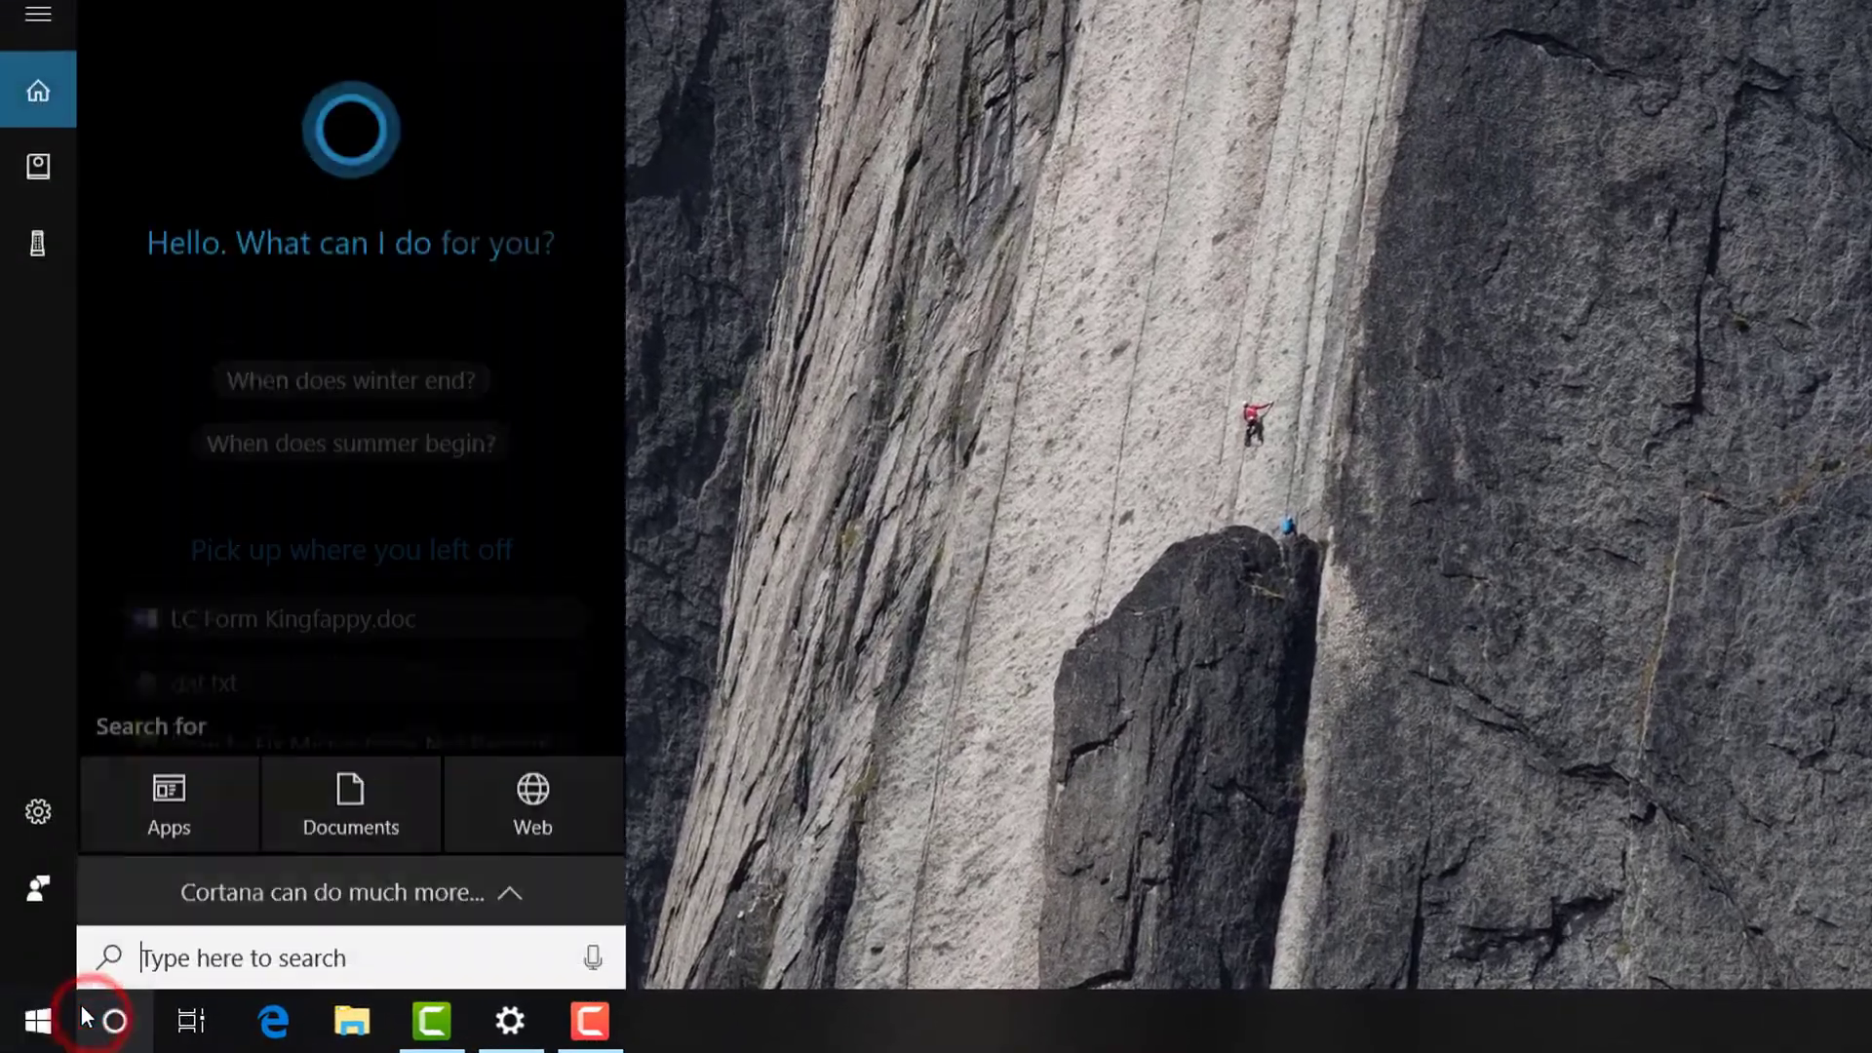
type("cmd")
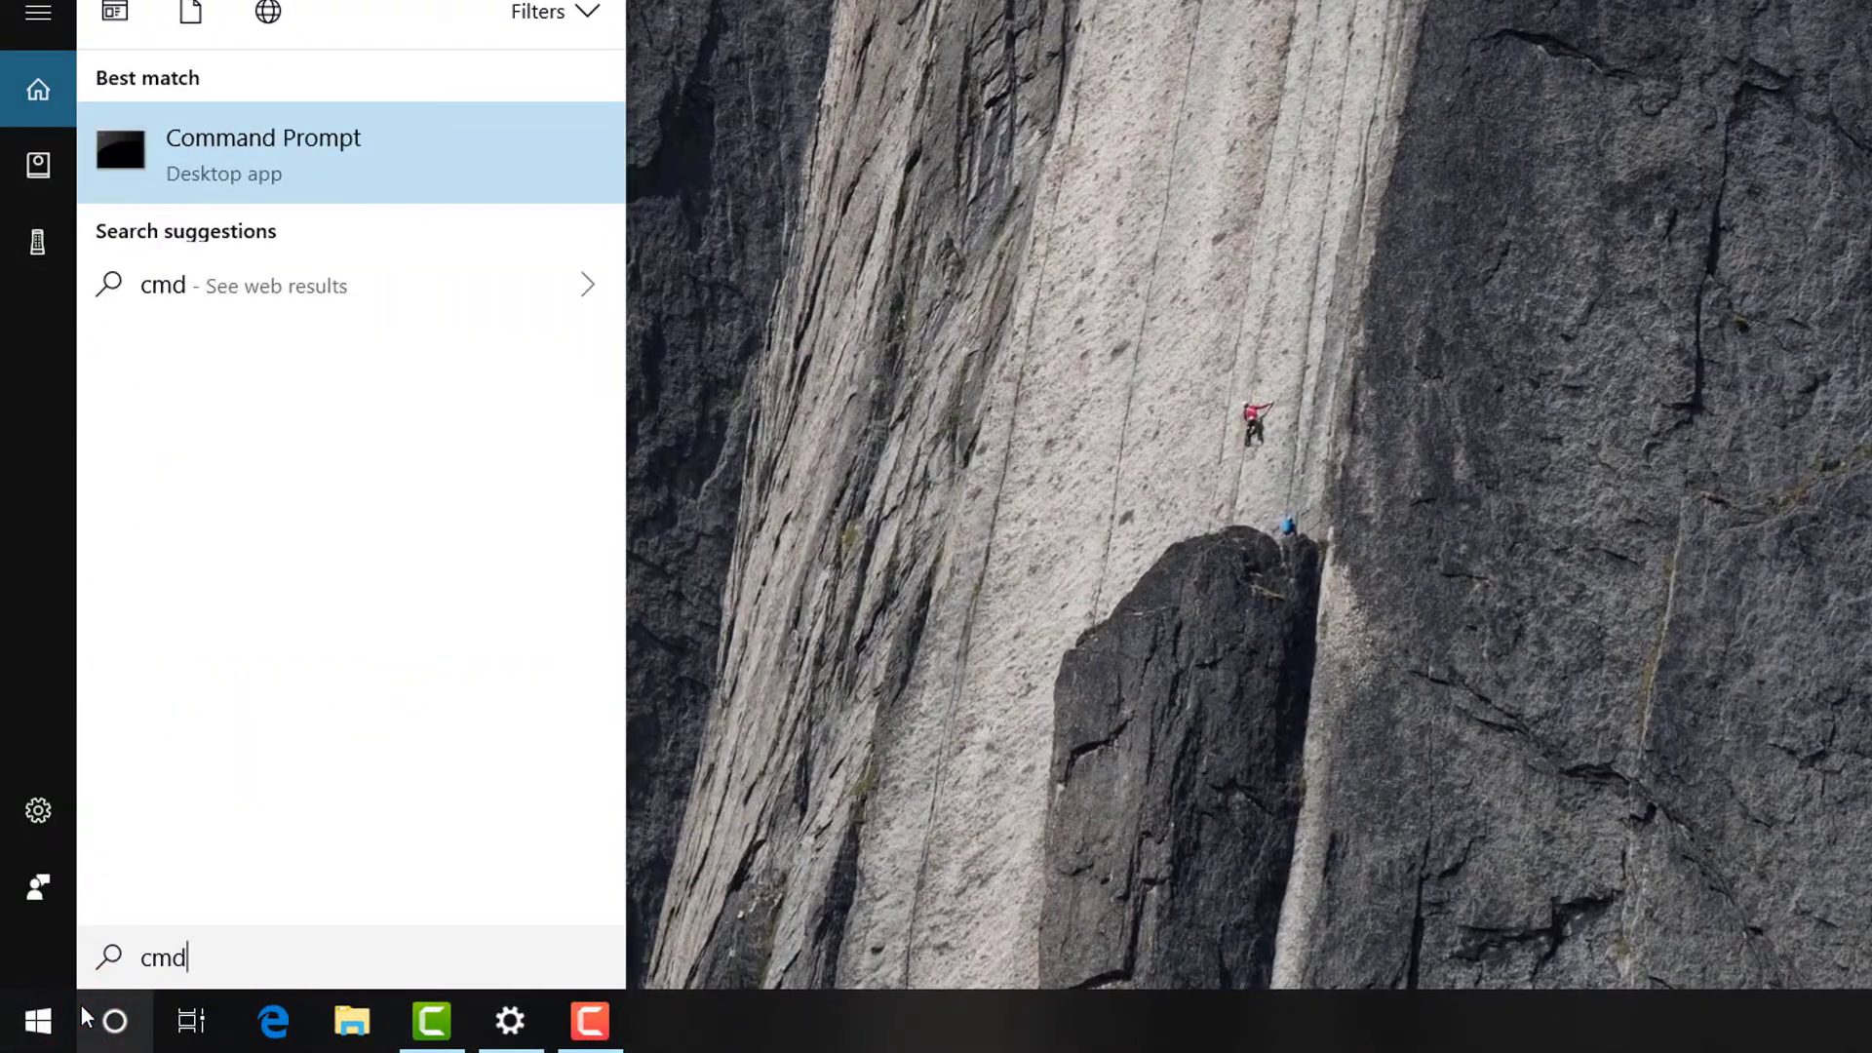
right_click(323, 138)
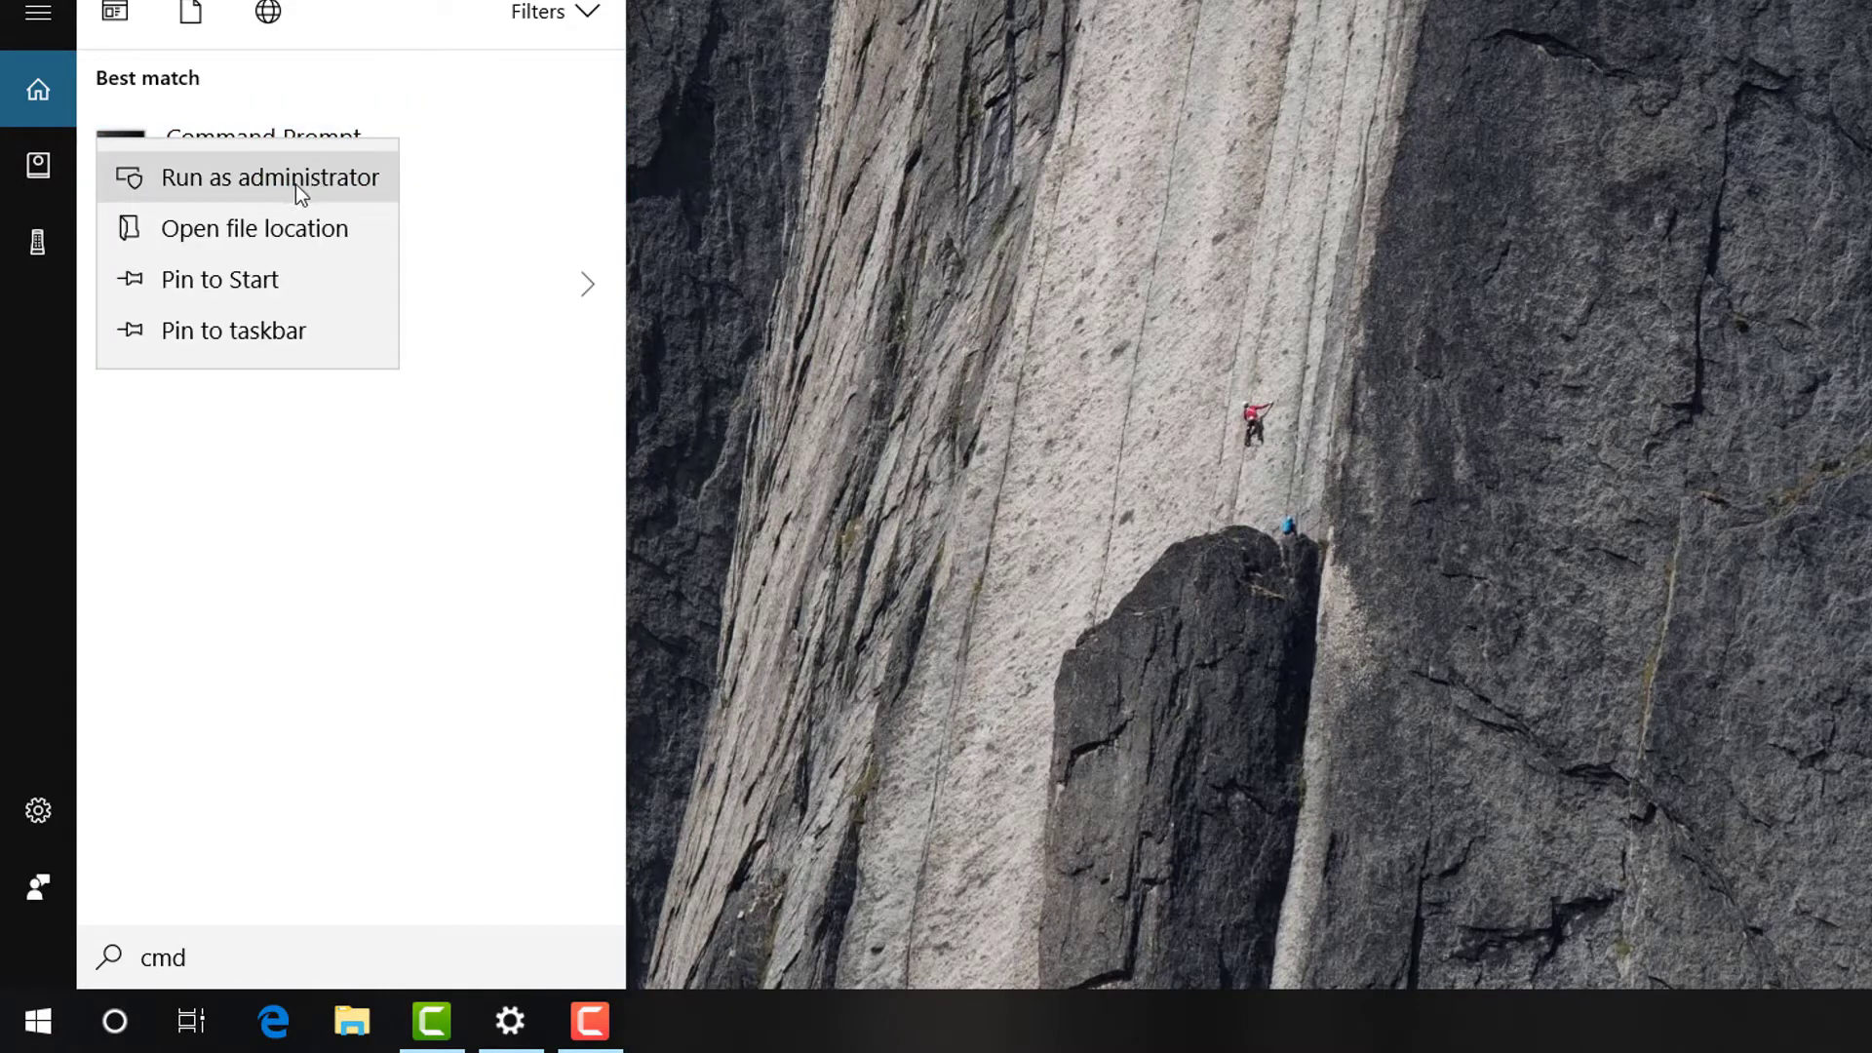
left_click(296, 184)
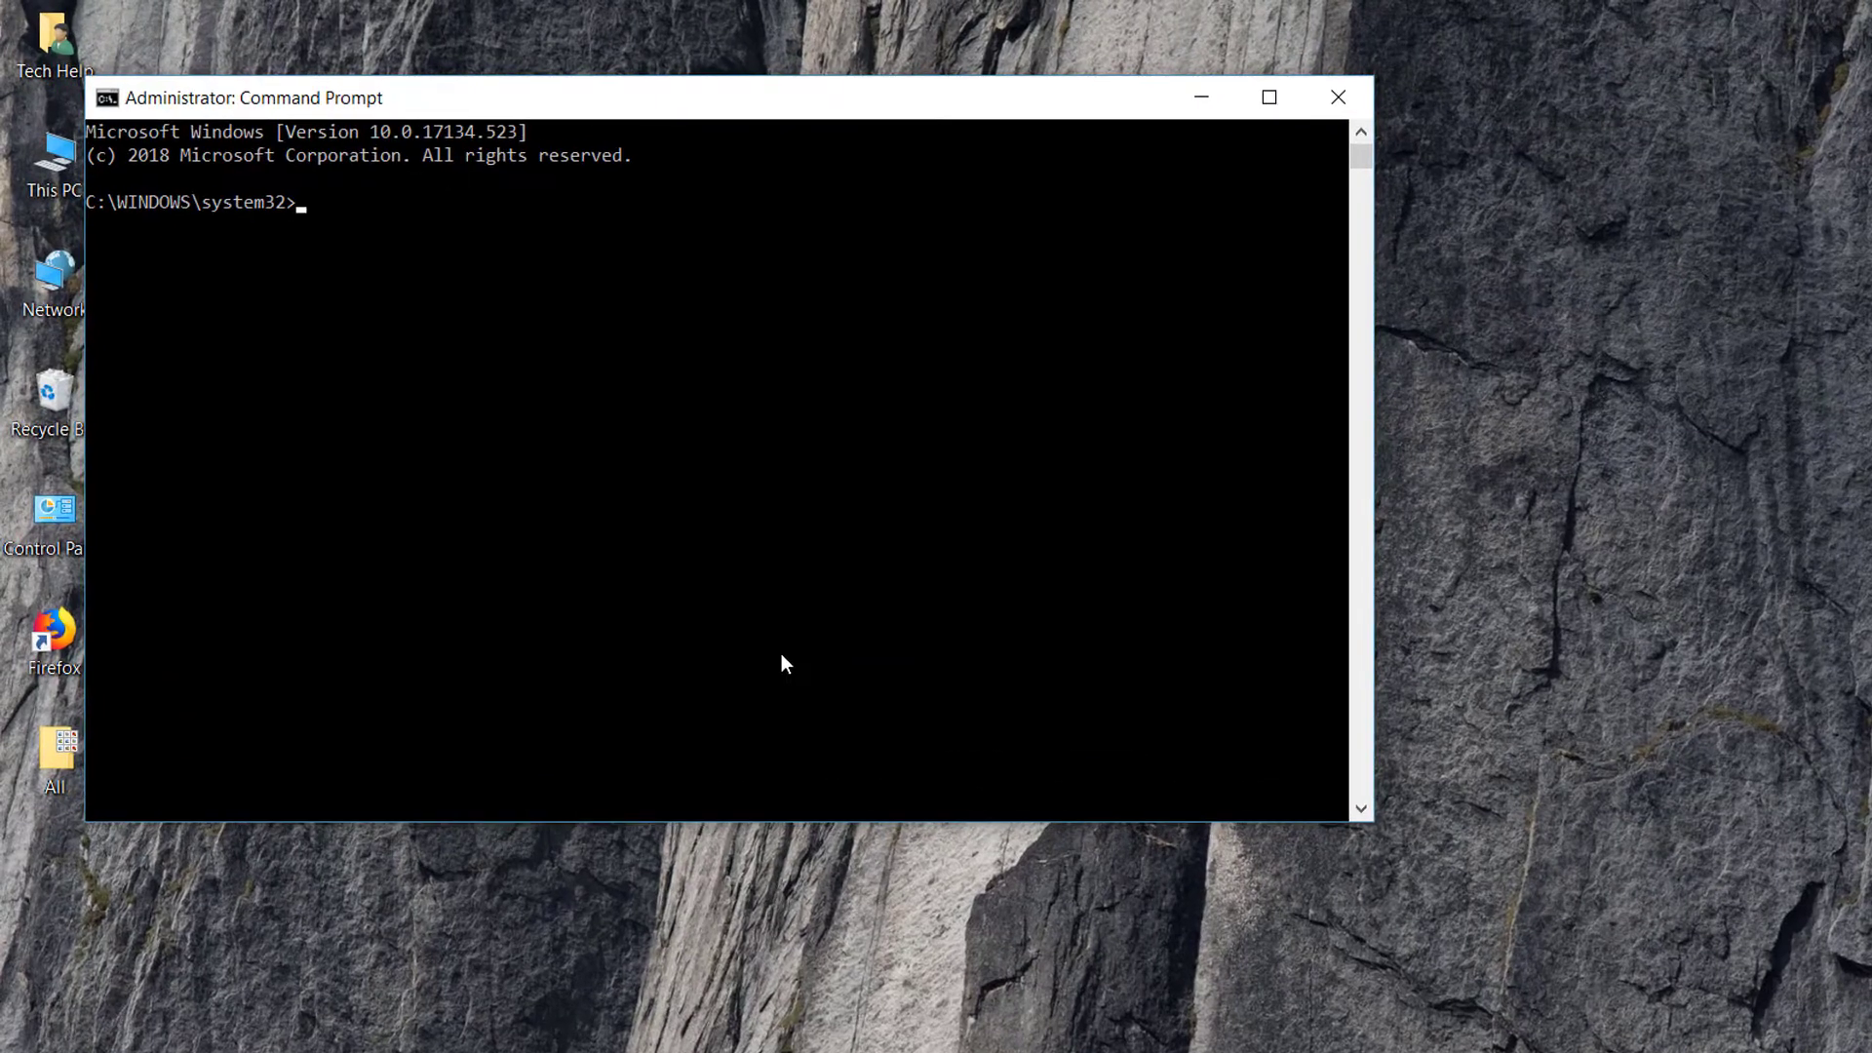
type("ntsh winsock reset")
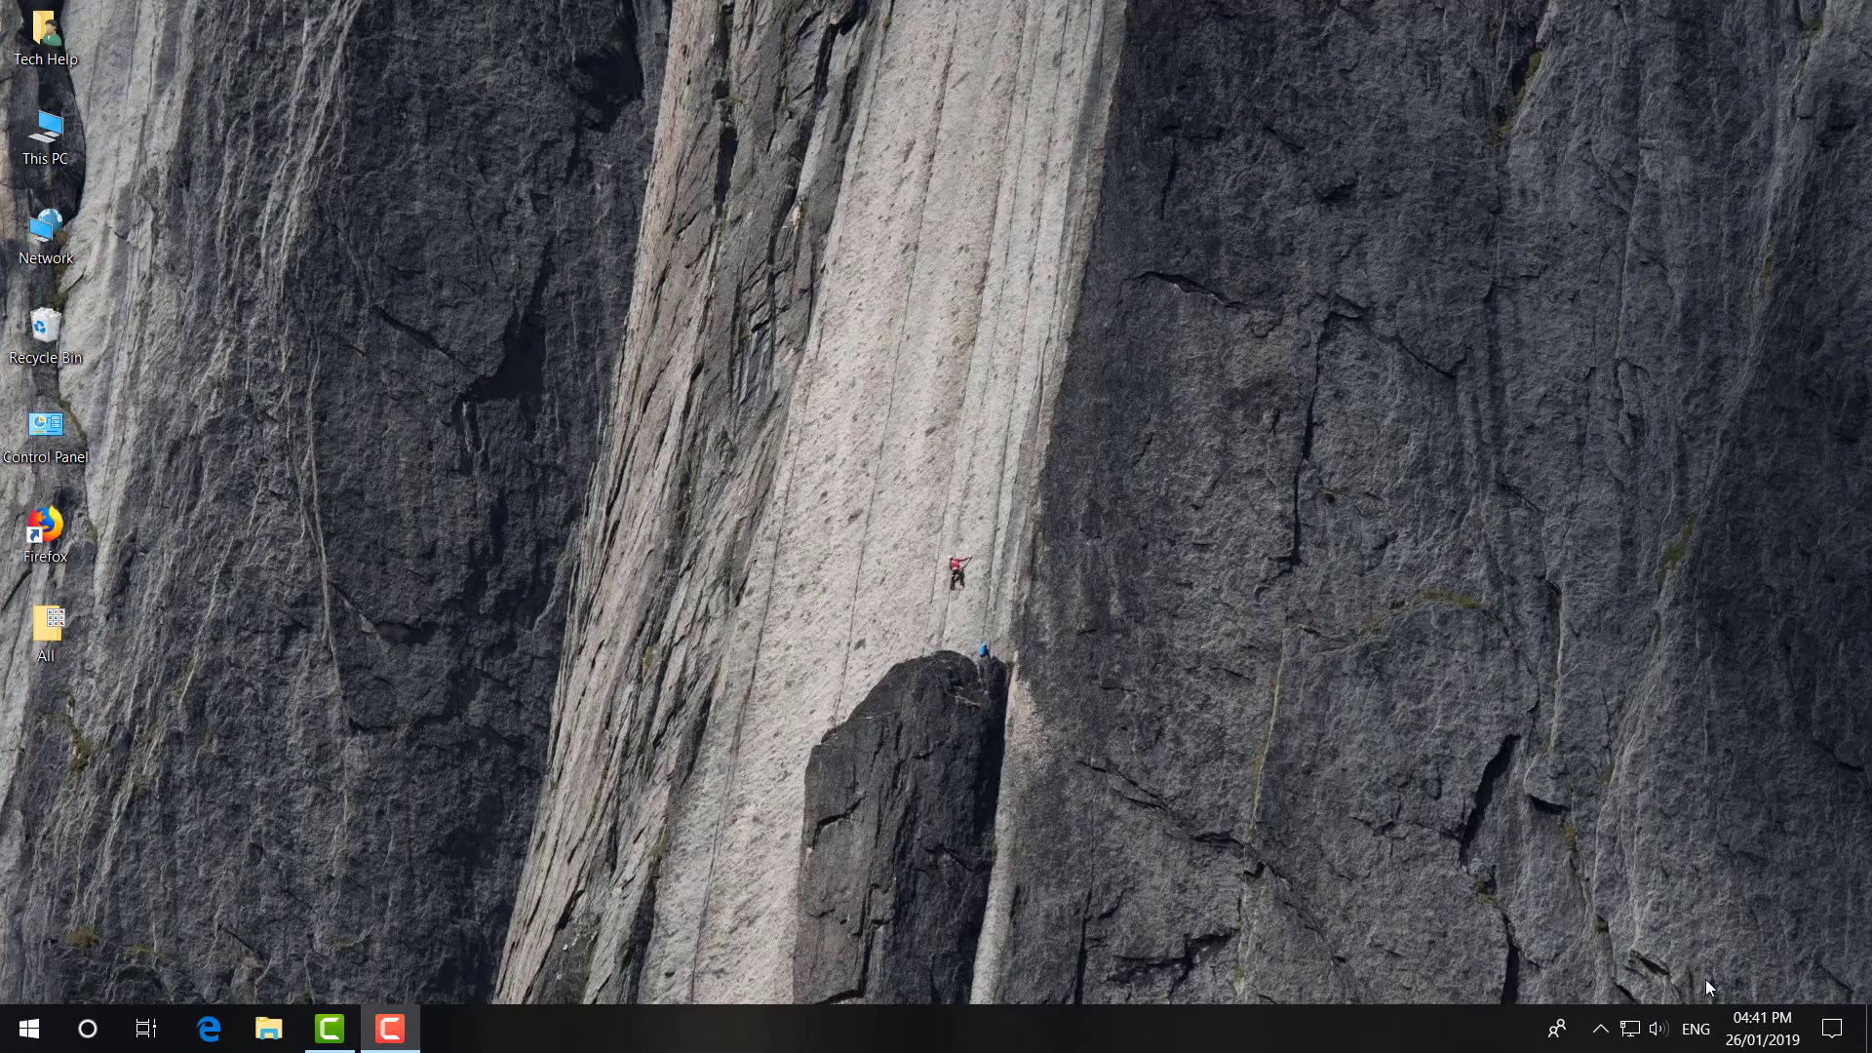
left_click(29, 1029)
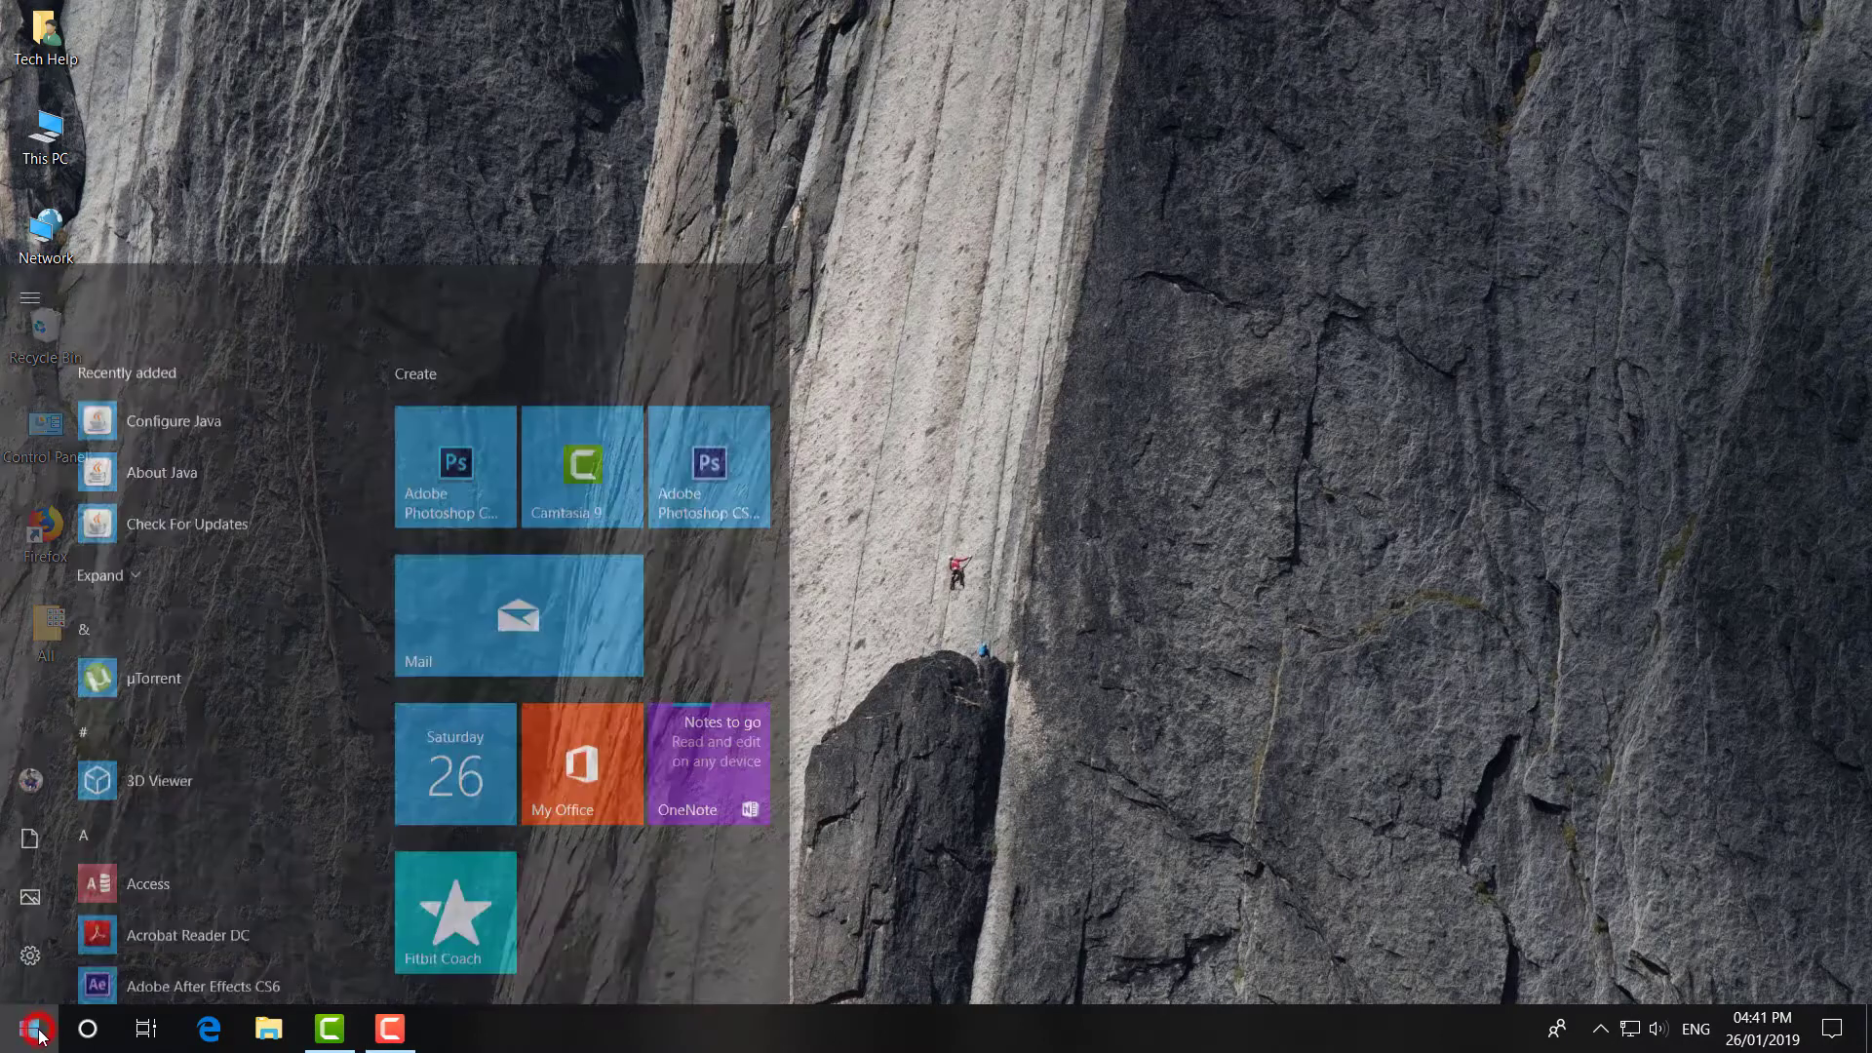
left_click(29, 917)
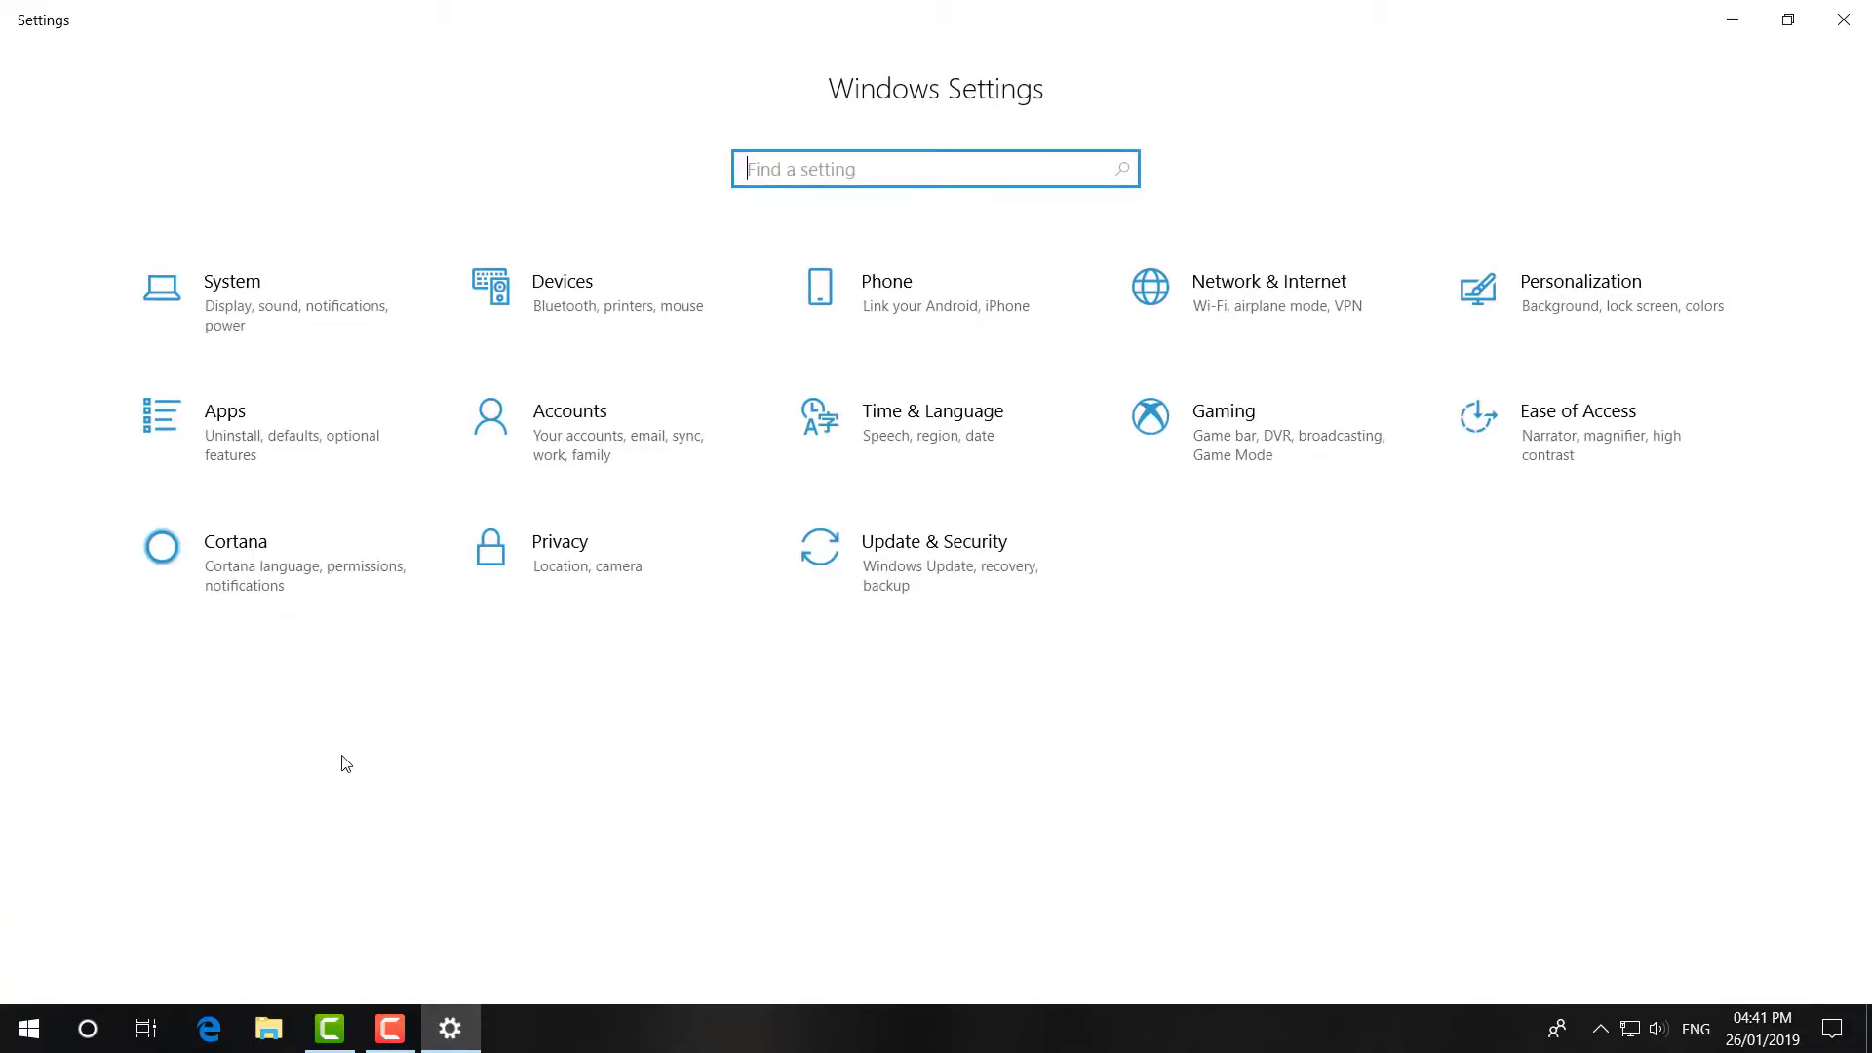
left_click(250, 444)
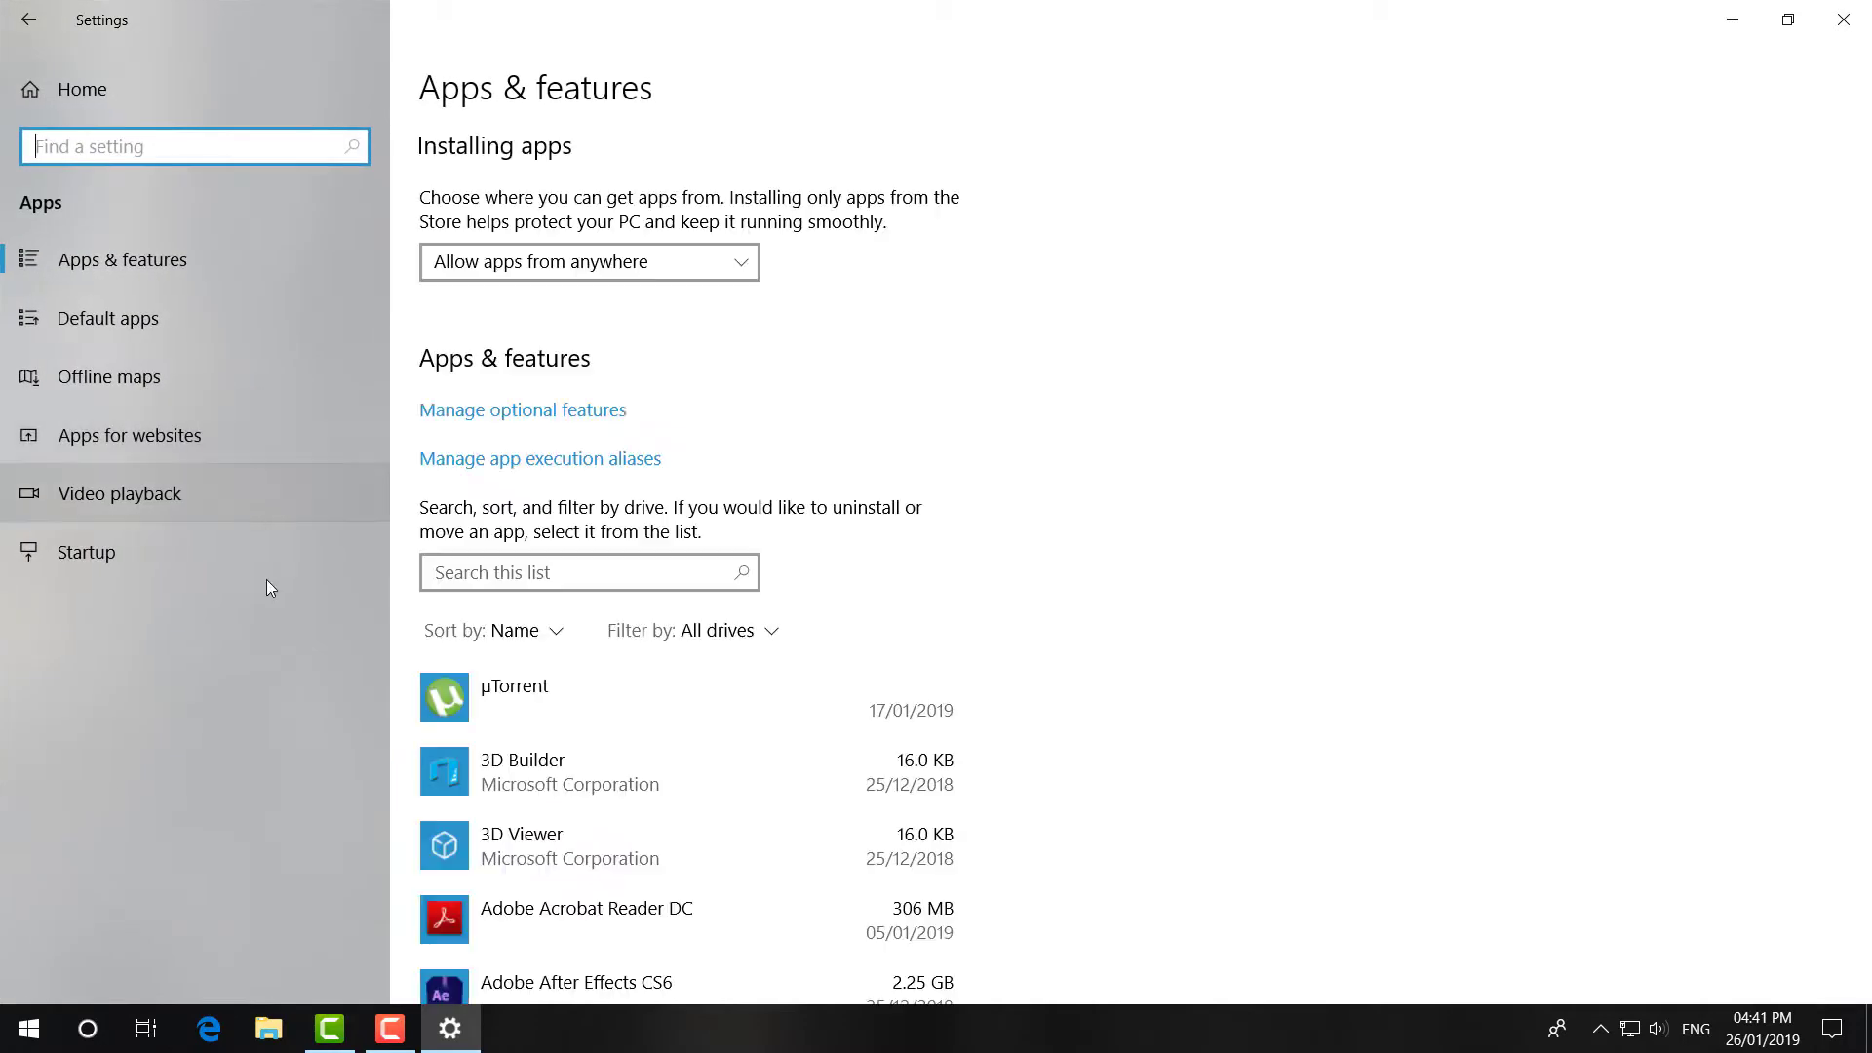
left_click(502, 575)
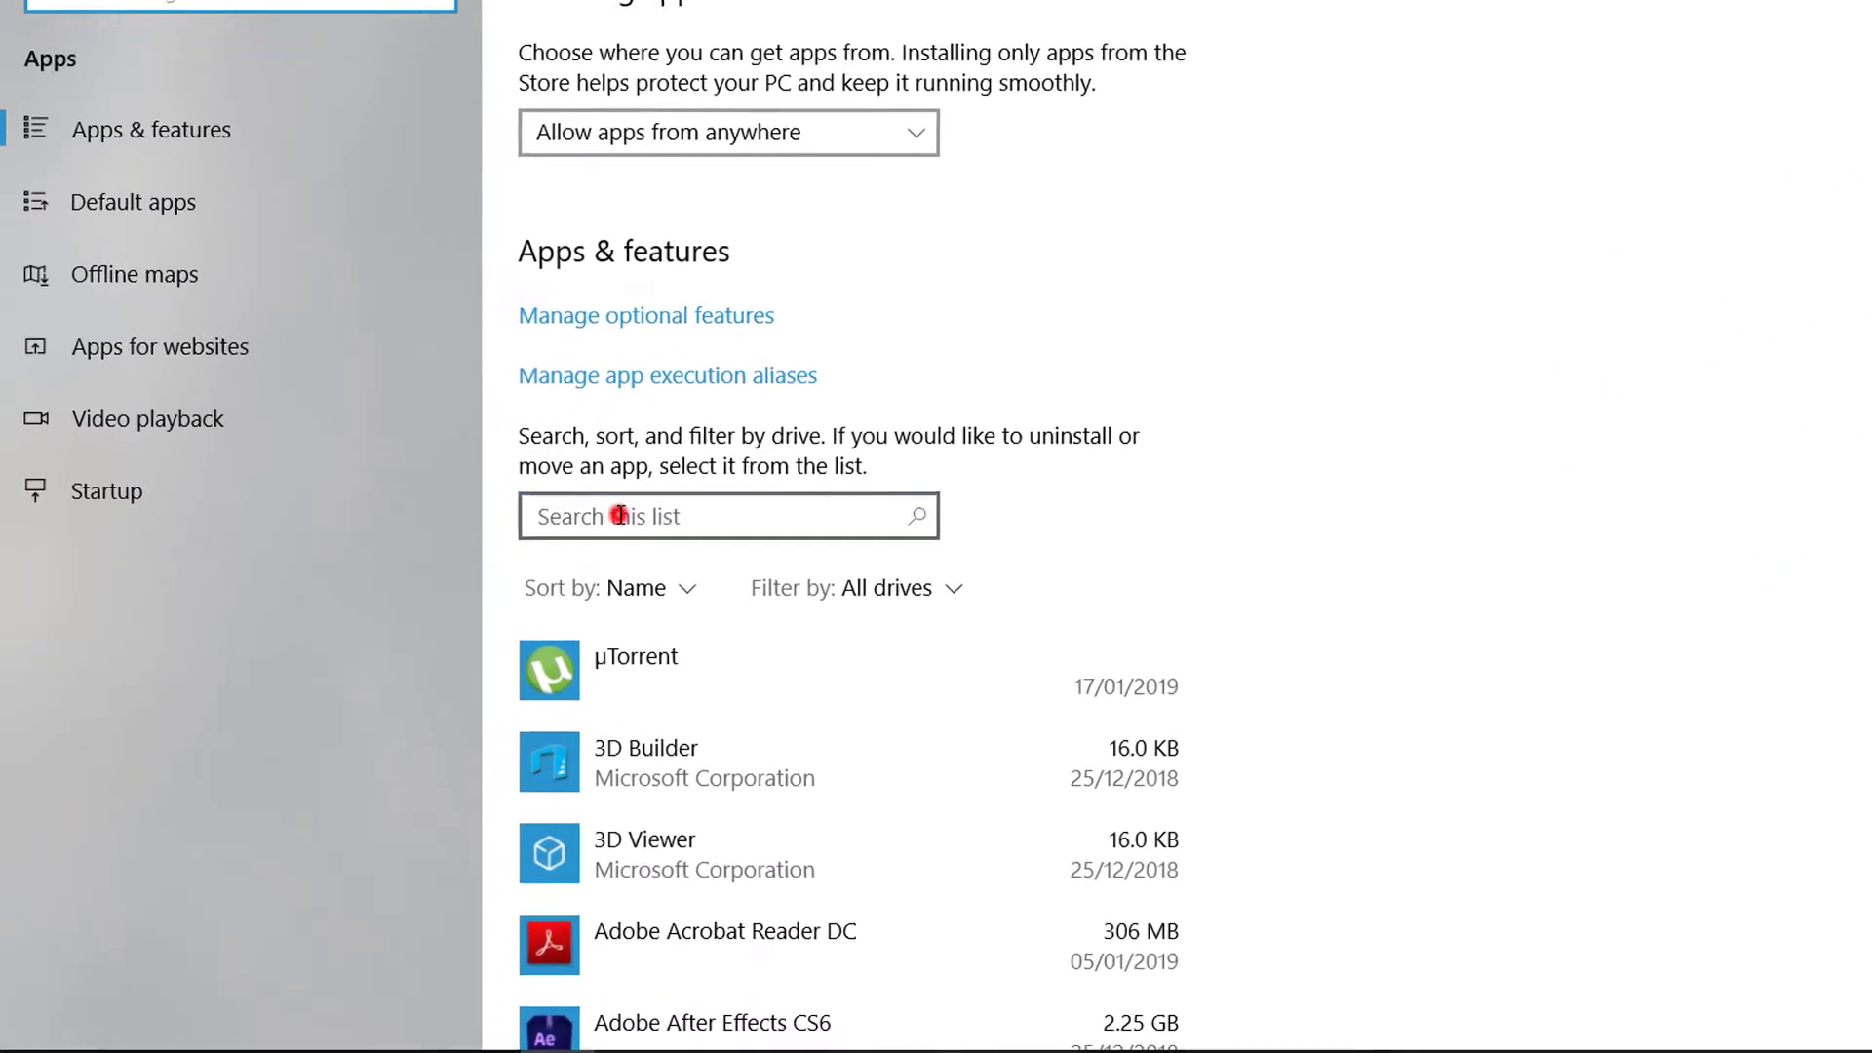
type("s")
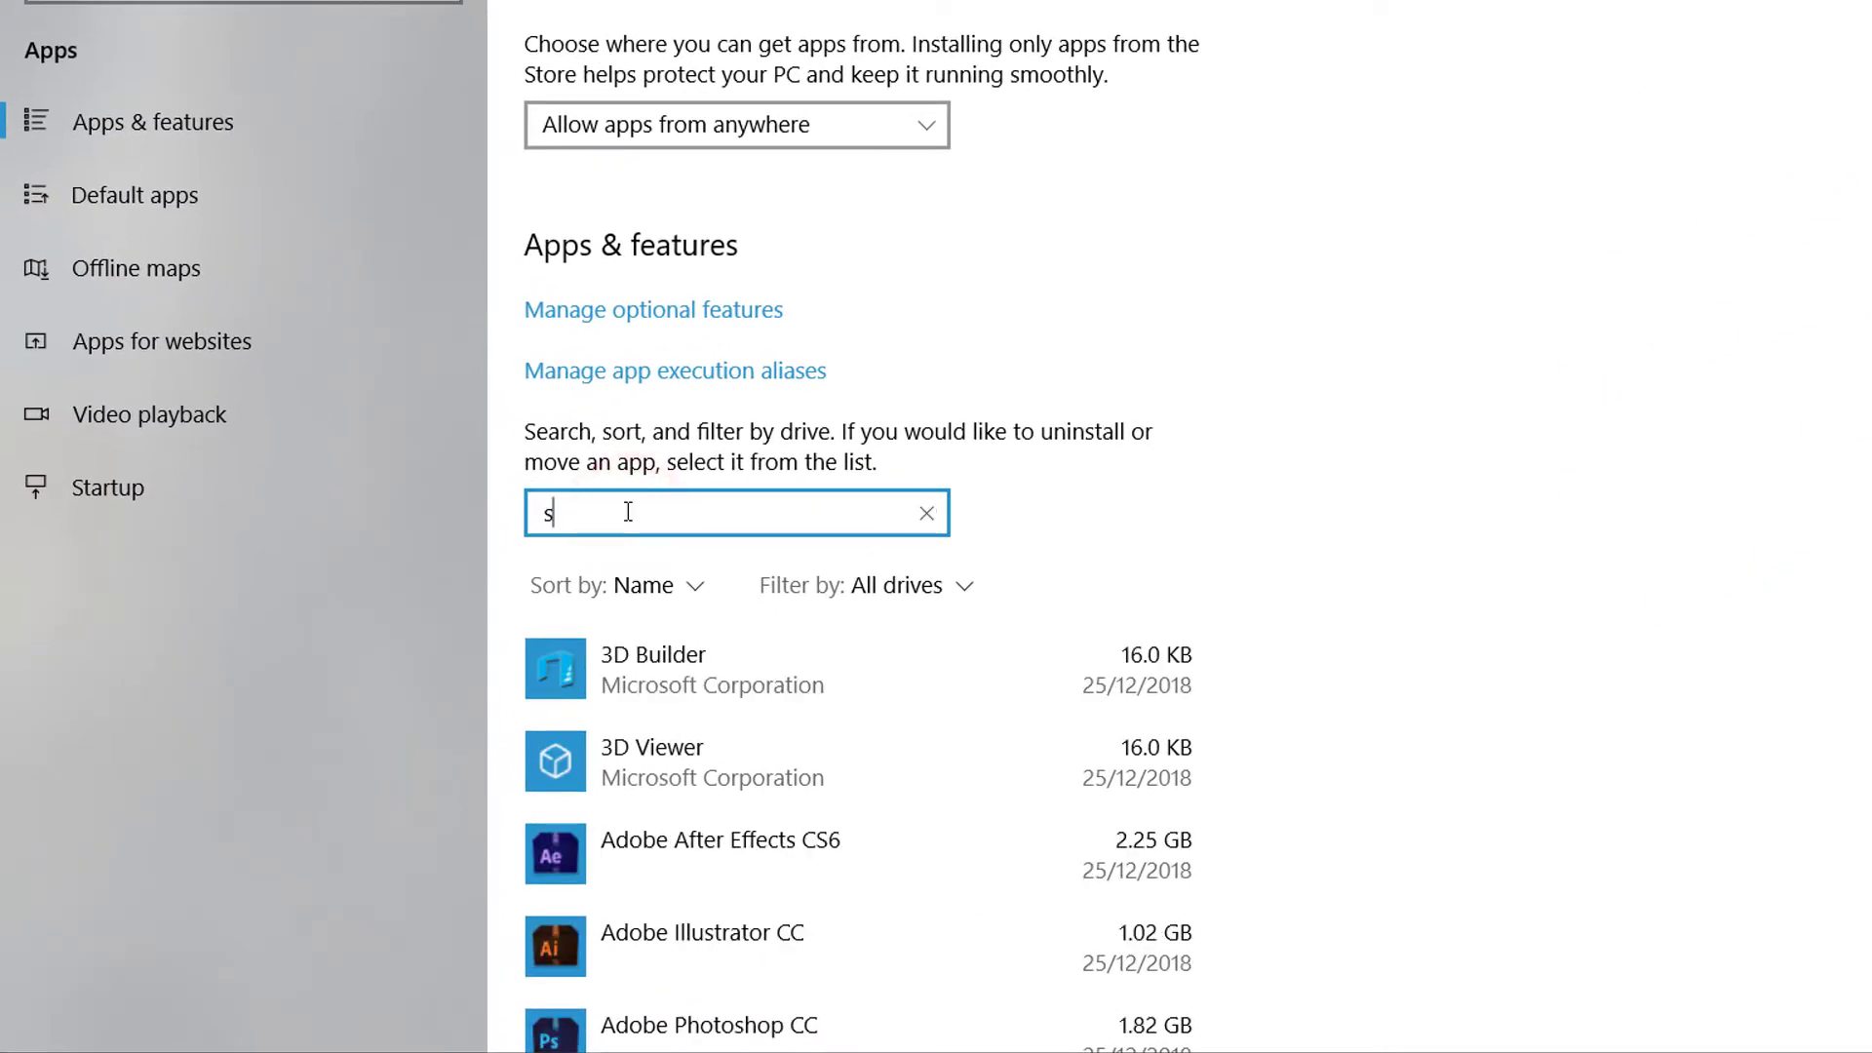
type("tore")
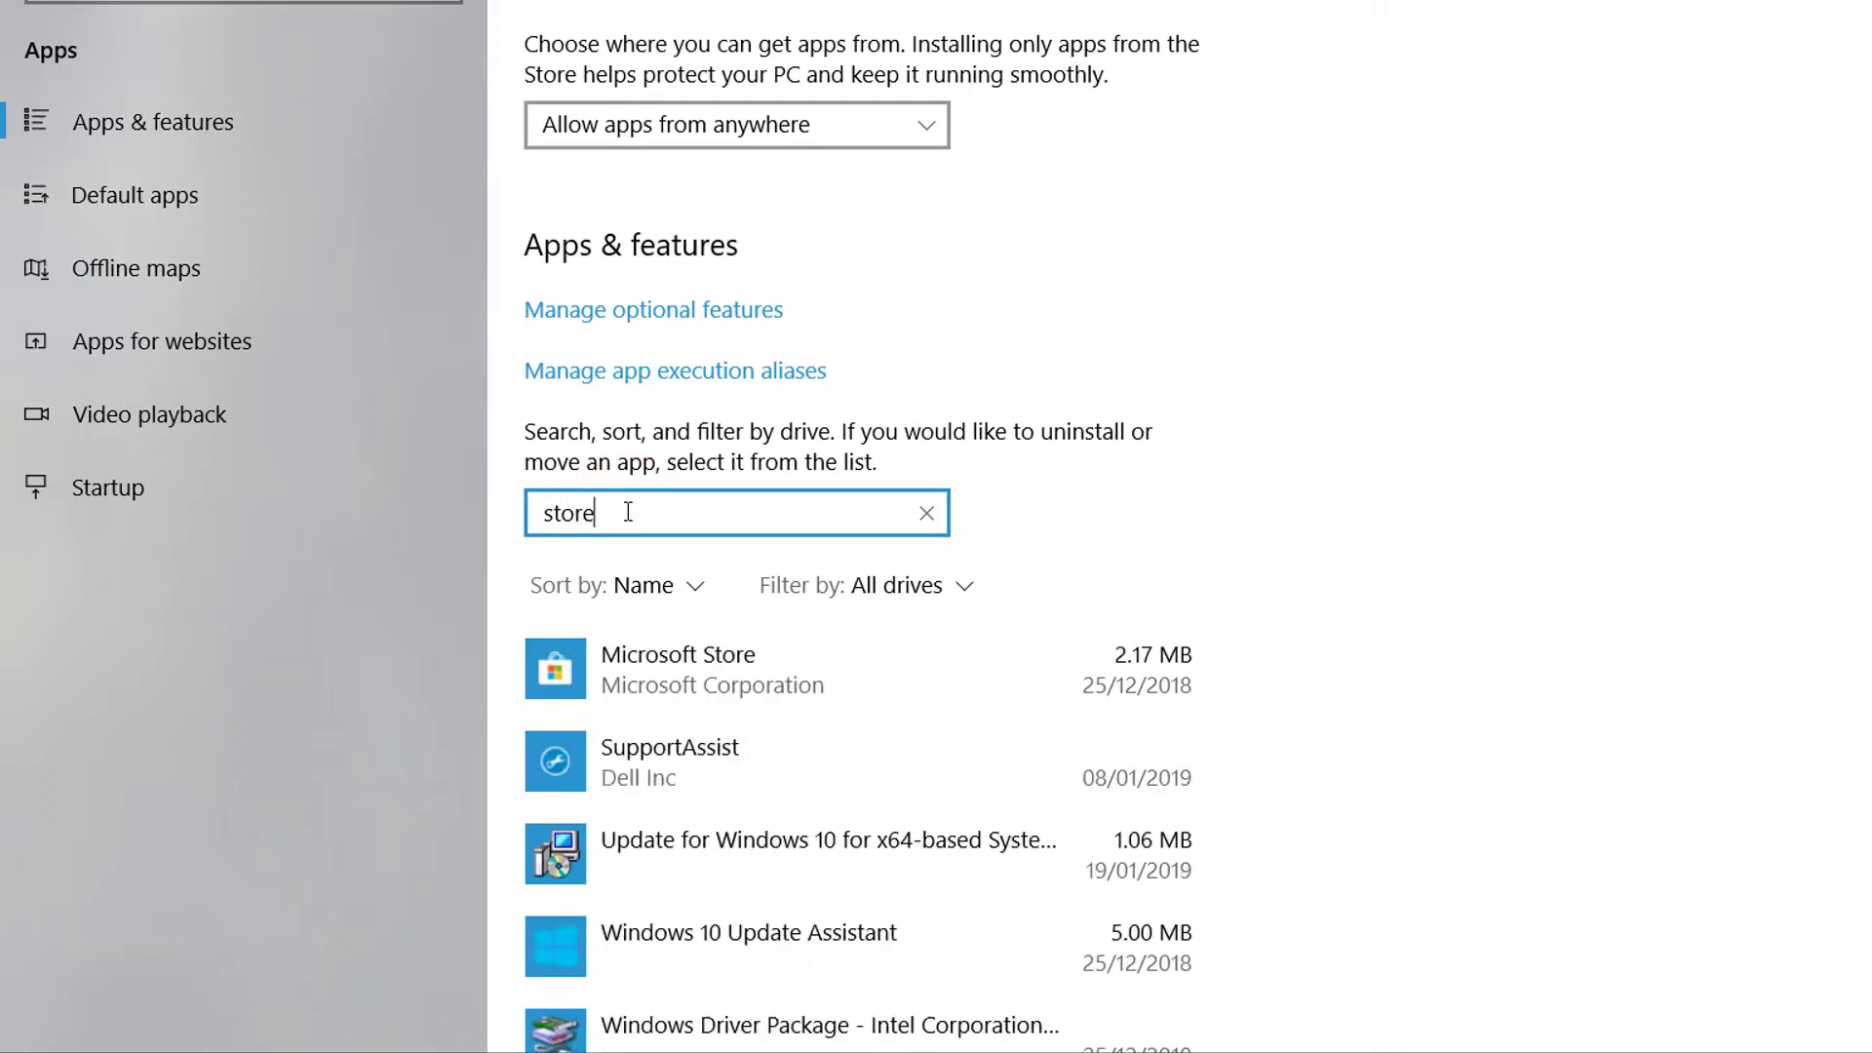
left_click(687, 663)
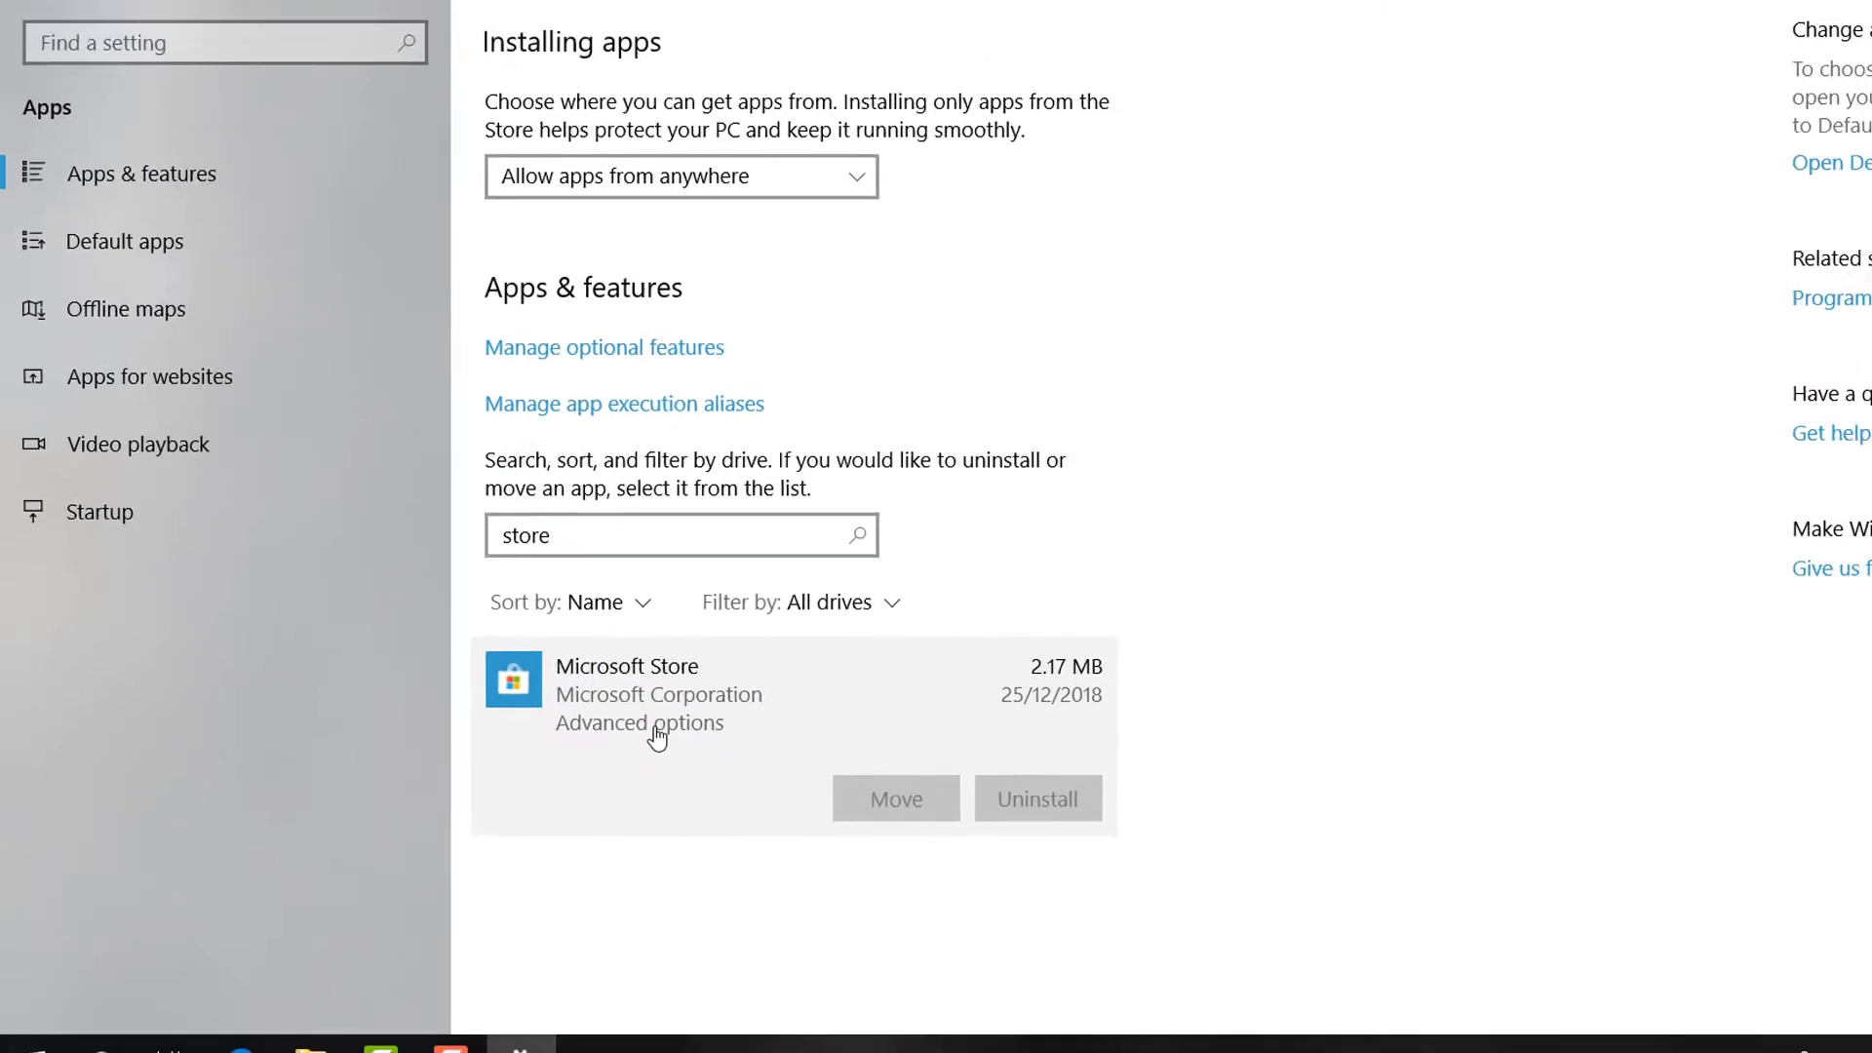
left_click(710, 722)
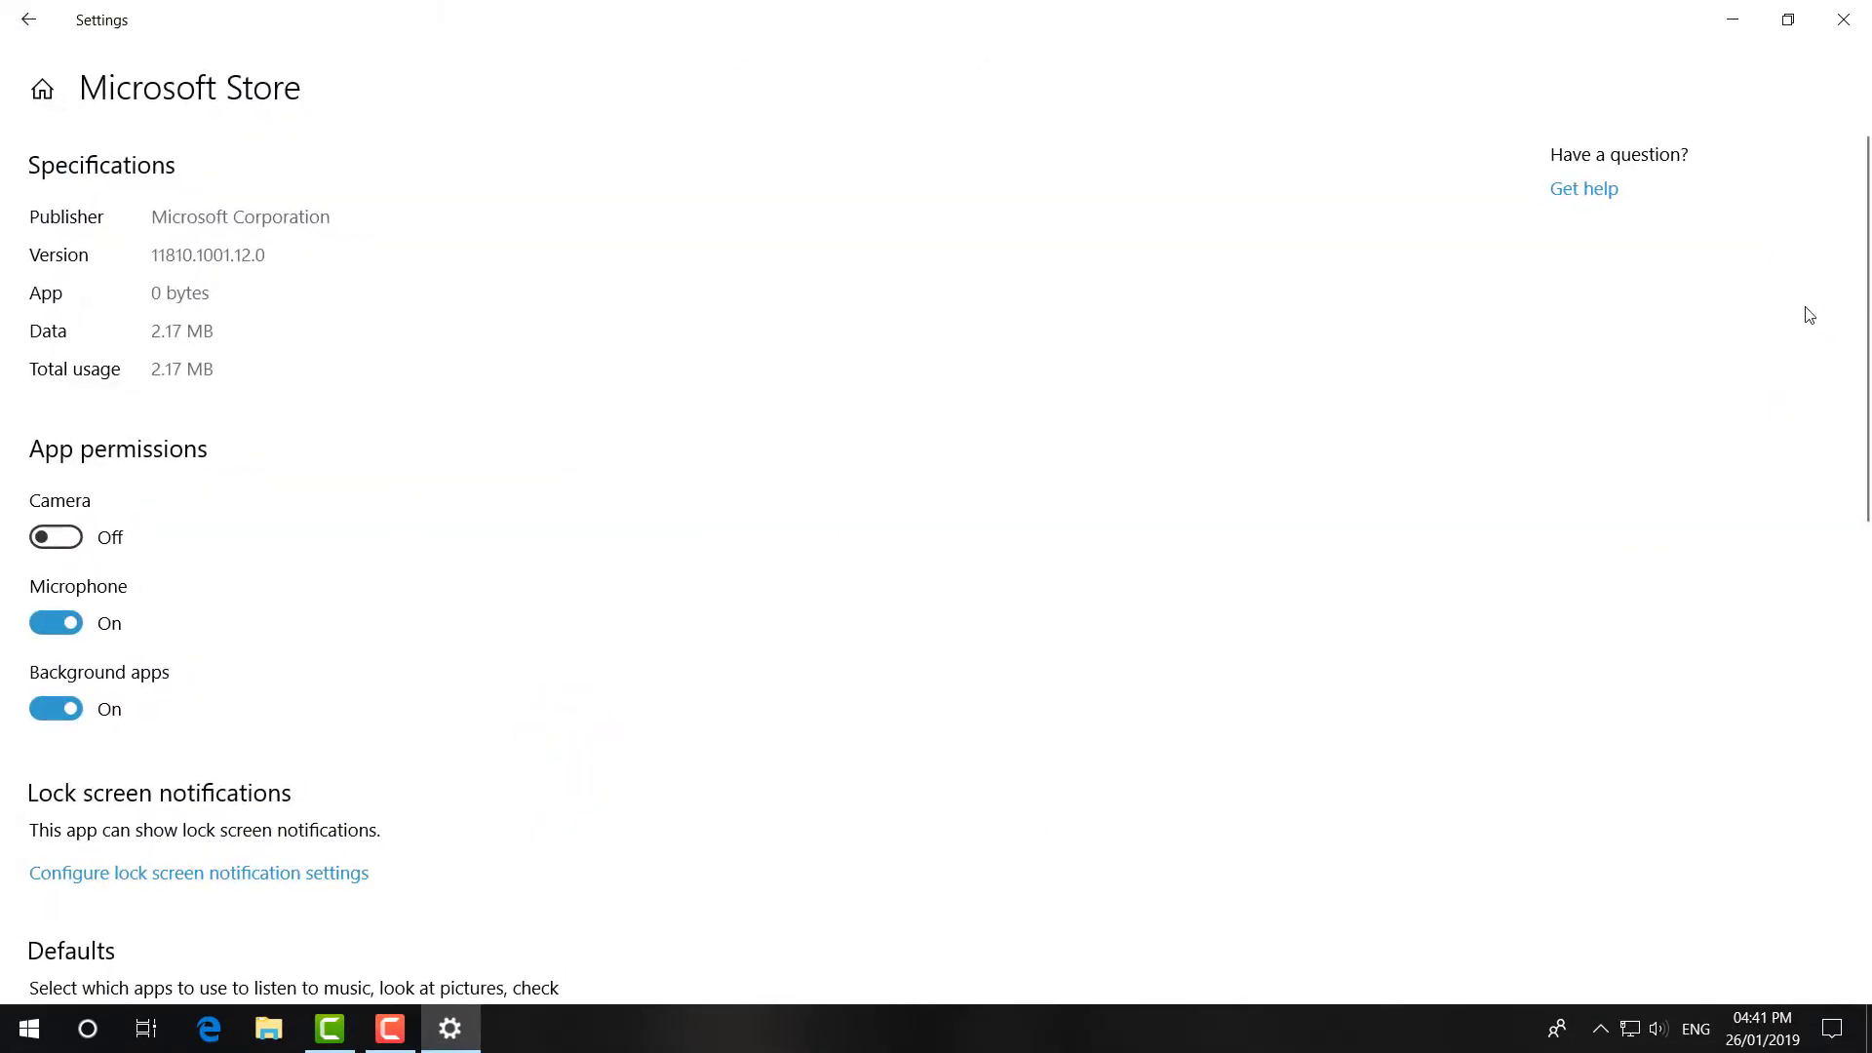
left_click_drag(1863, 224, 1864, 557)
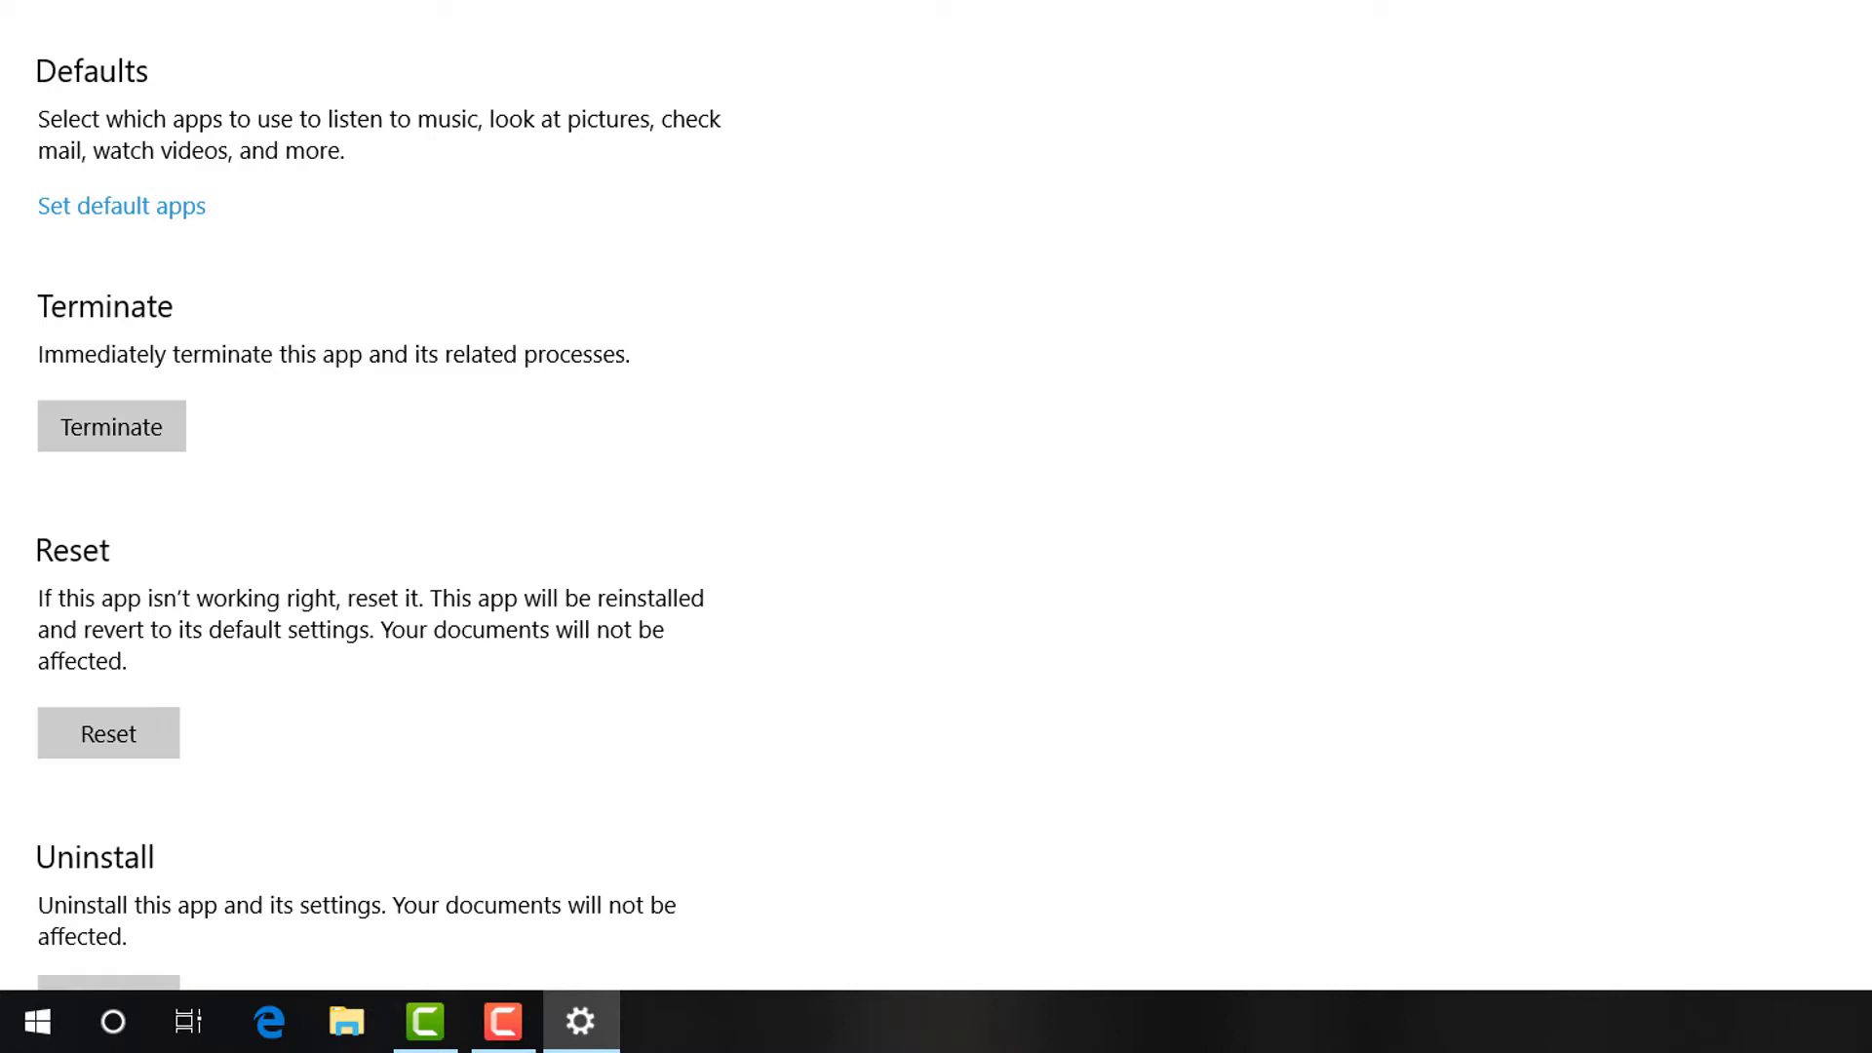
key("alt+F4")
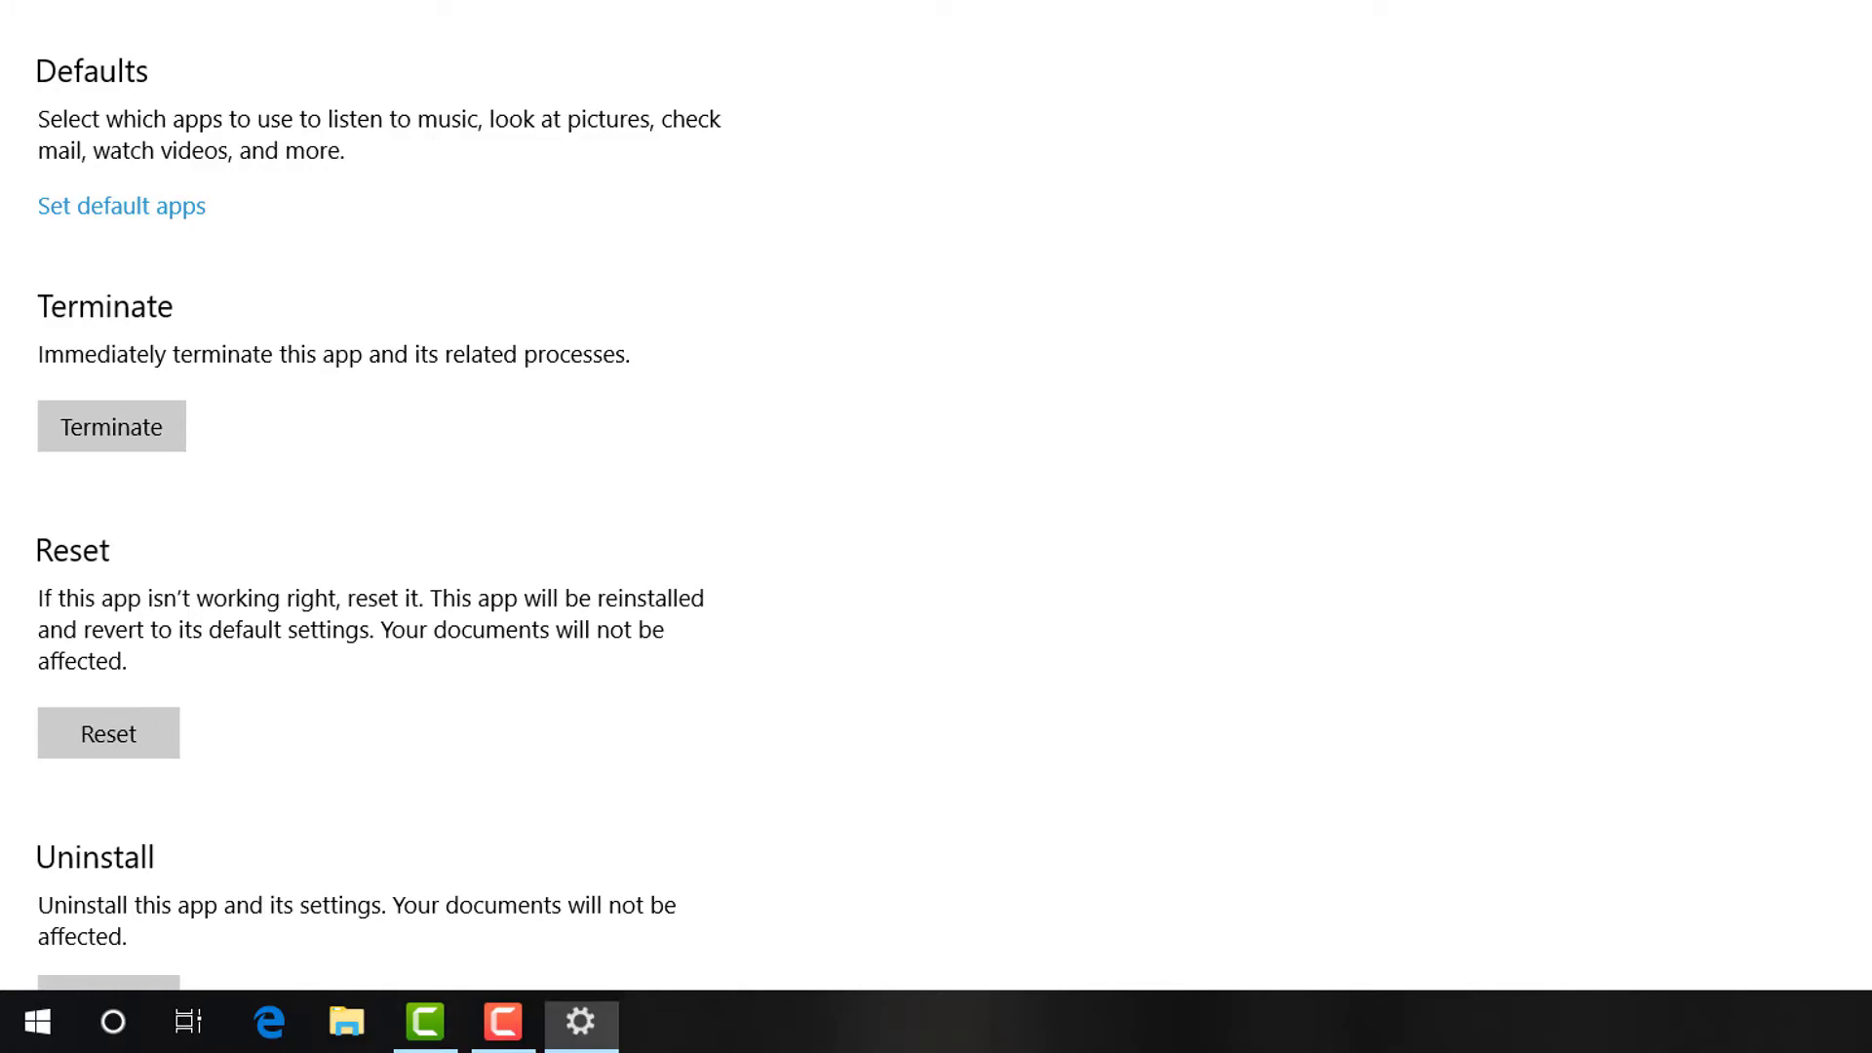
Go to the Troubleshoot page under Update & Security in Windows Settings
left_click(37, 1021)
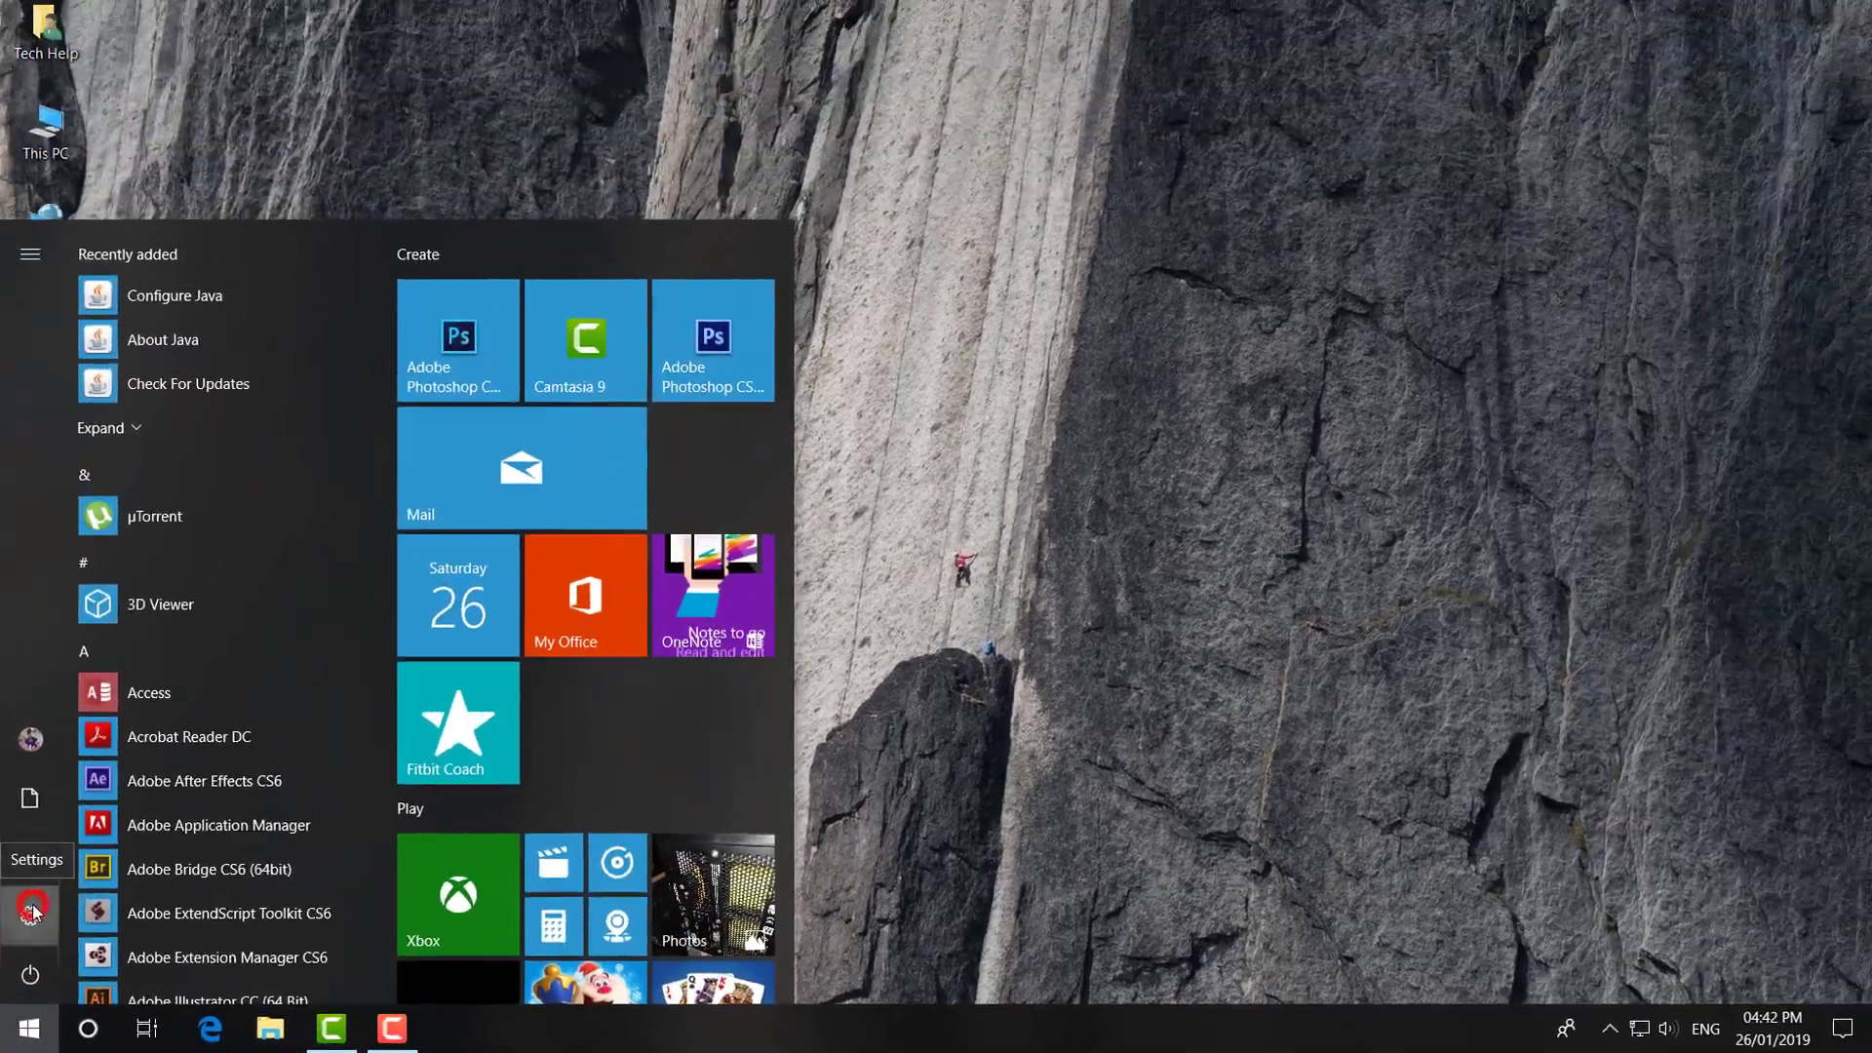
left_click(37, 887)
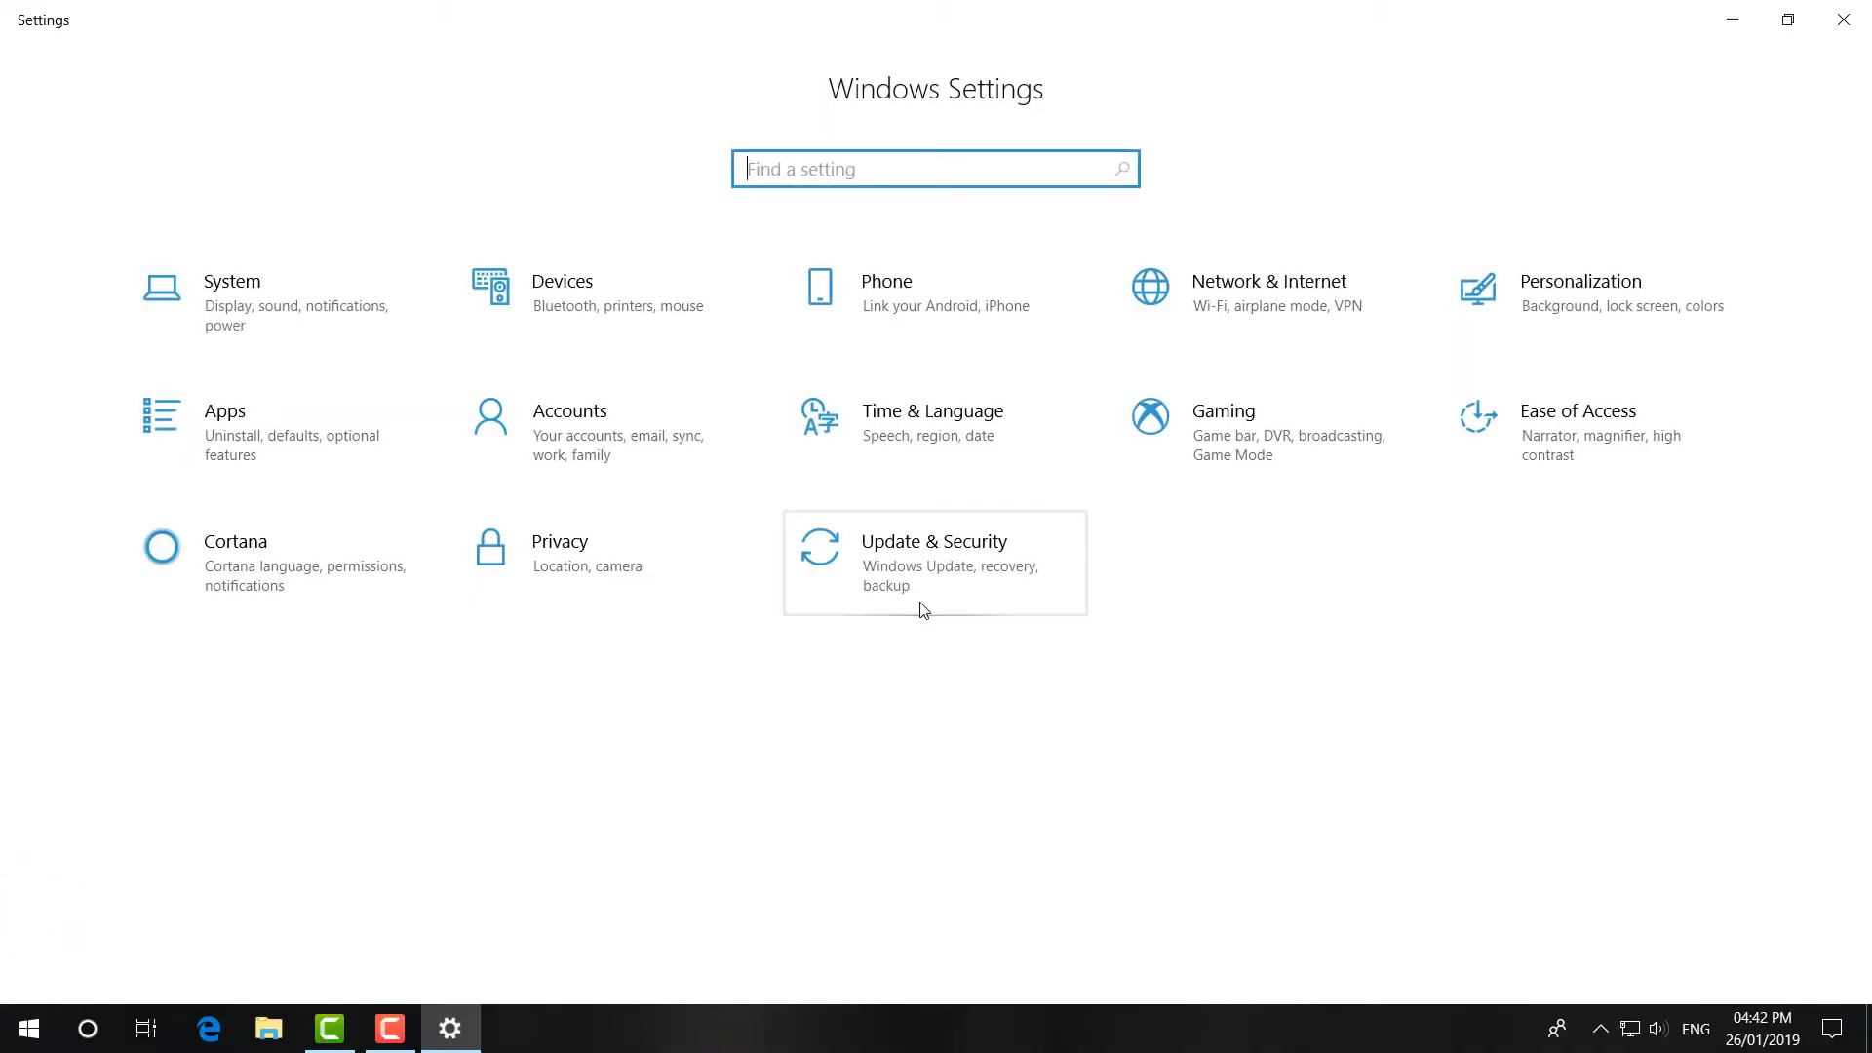
left_click(950, 585)
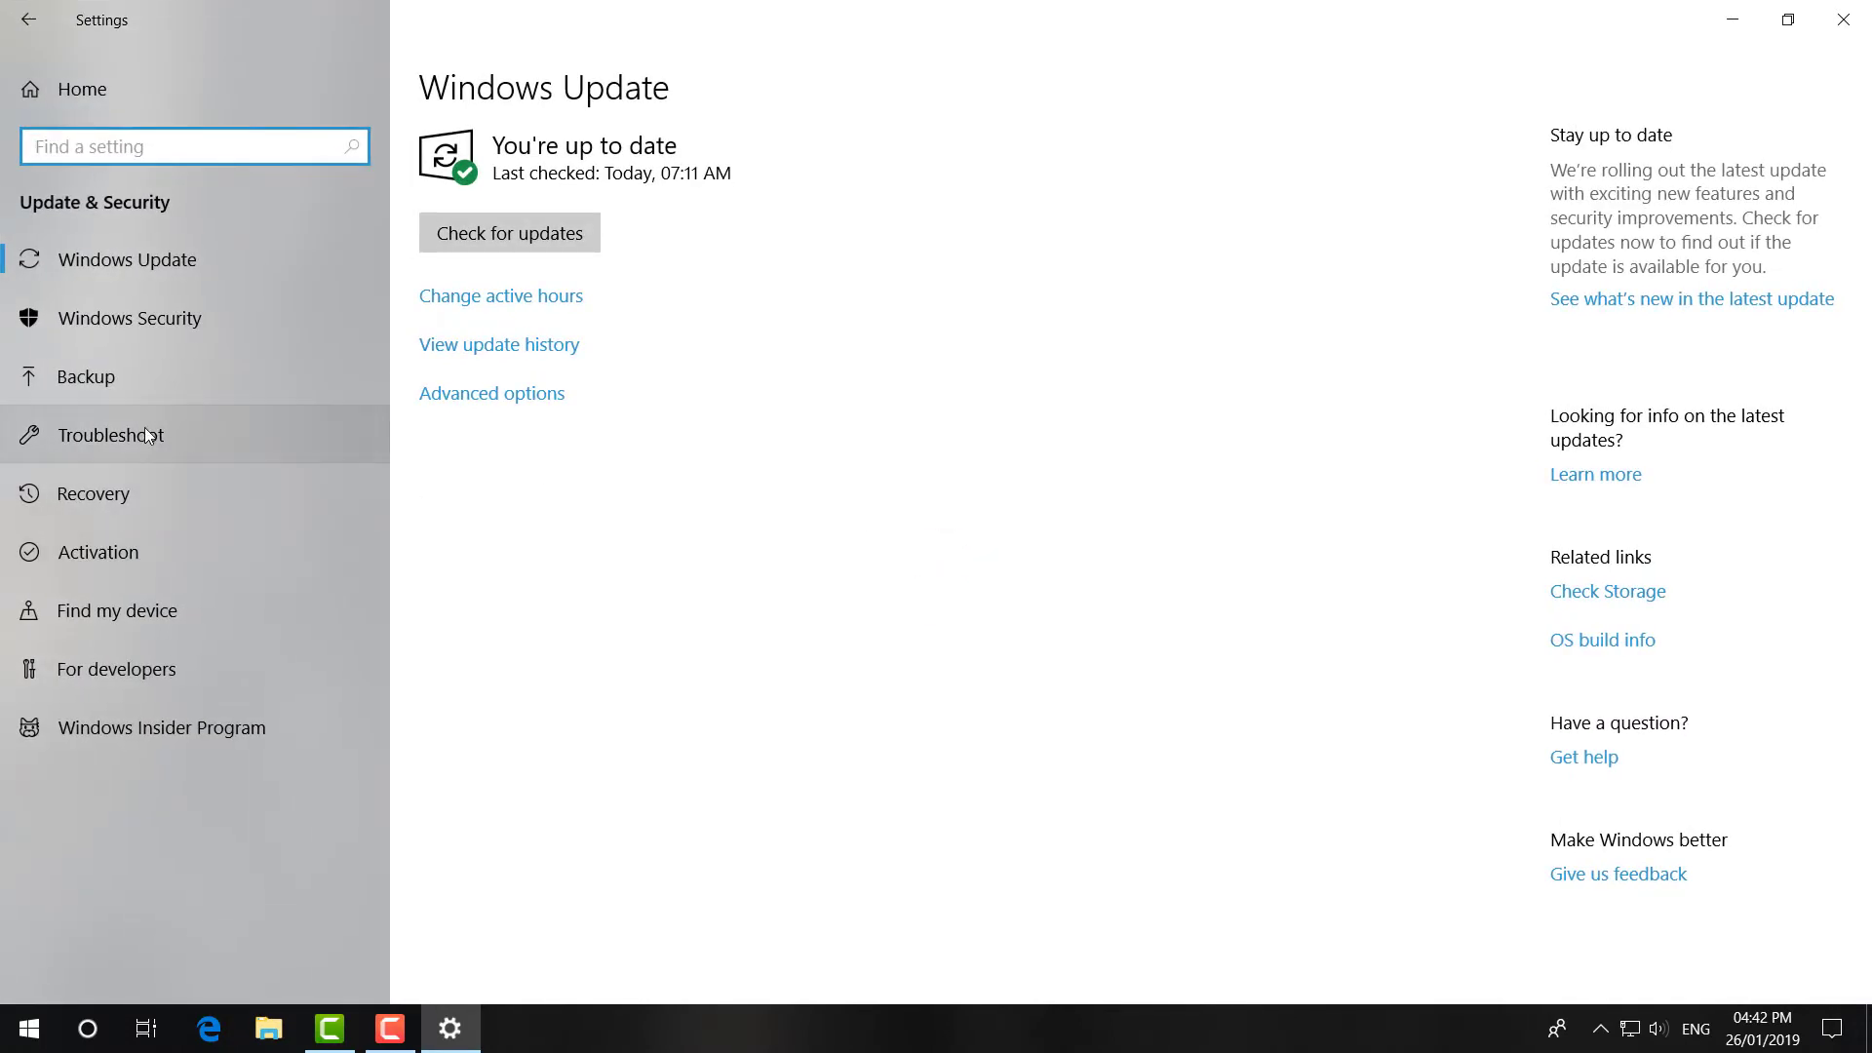
left_click(111, 435)
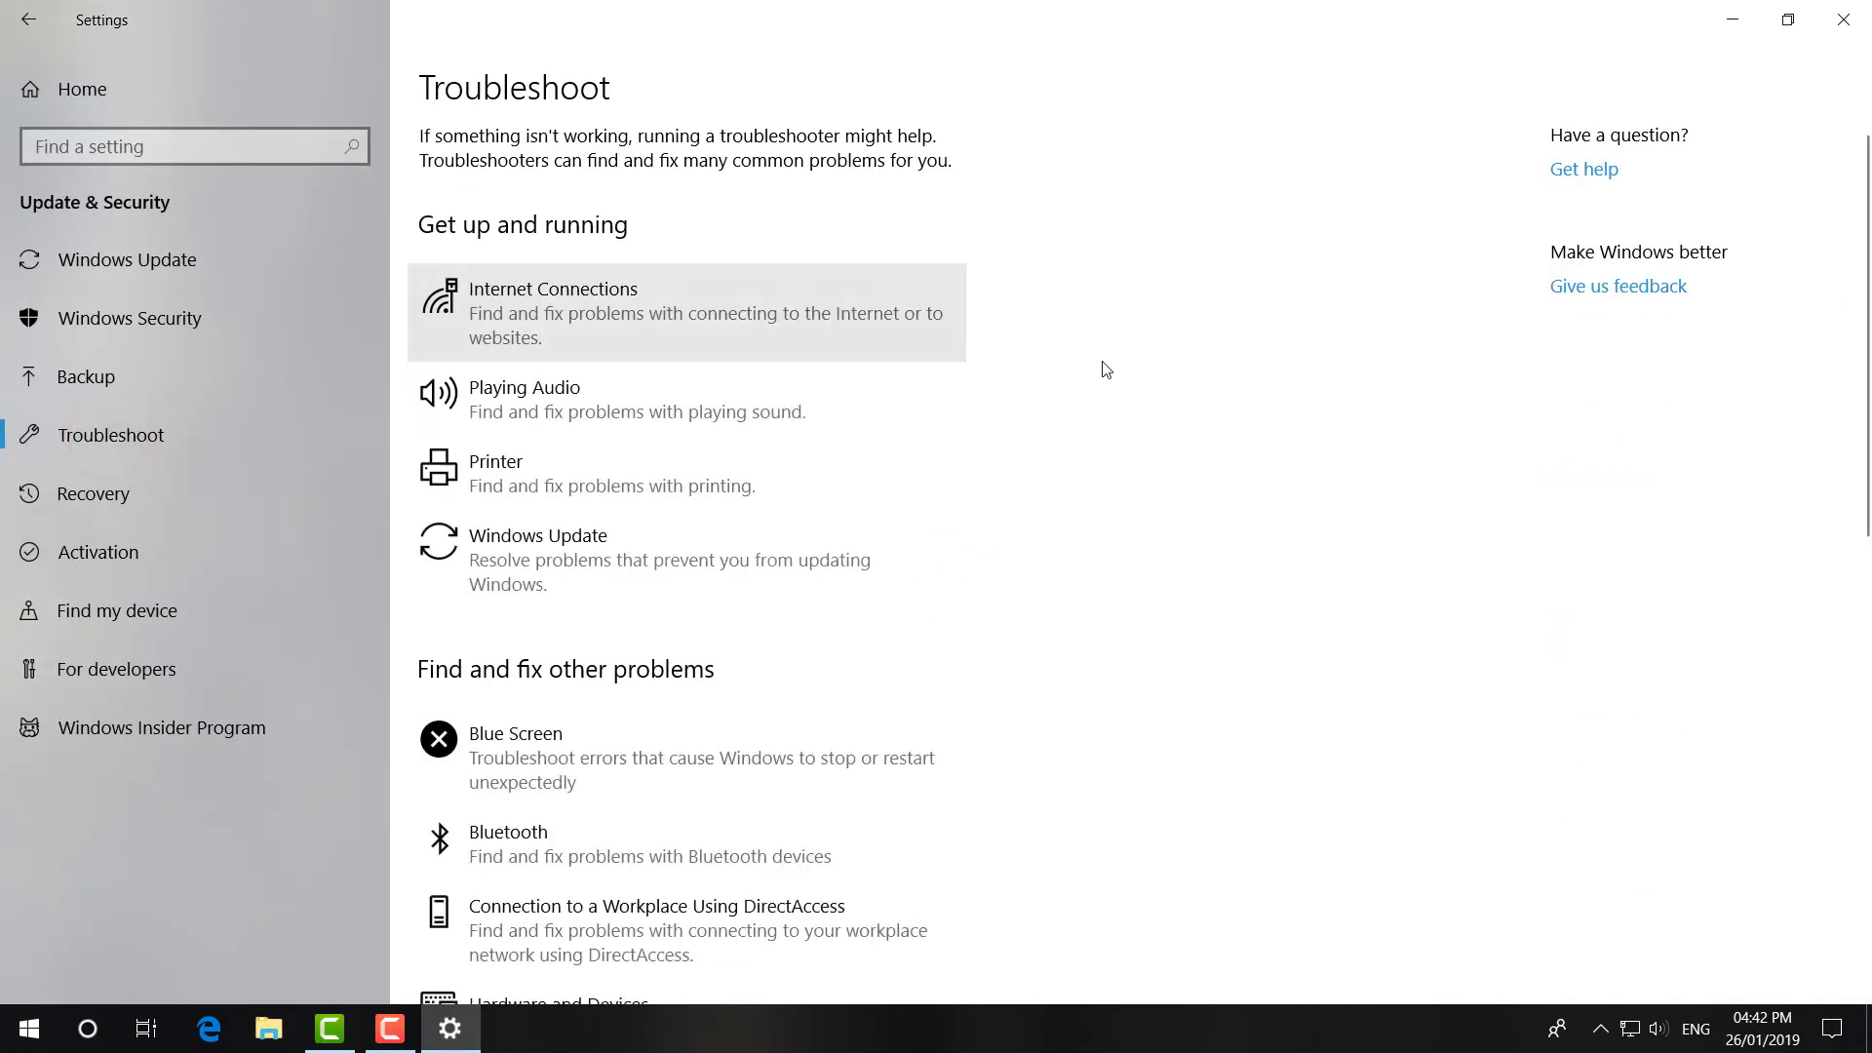
Expand the Windows Store Apps troubleshooter further down the list
left_click(563, 295)
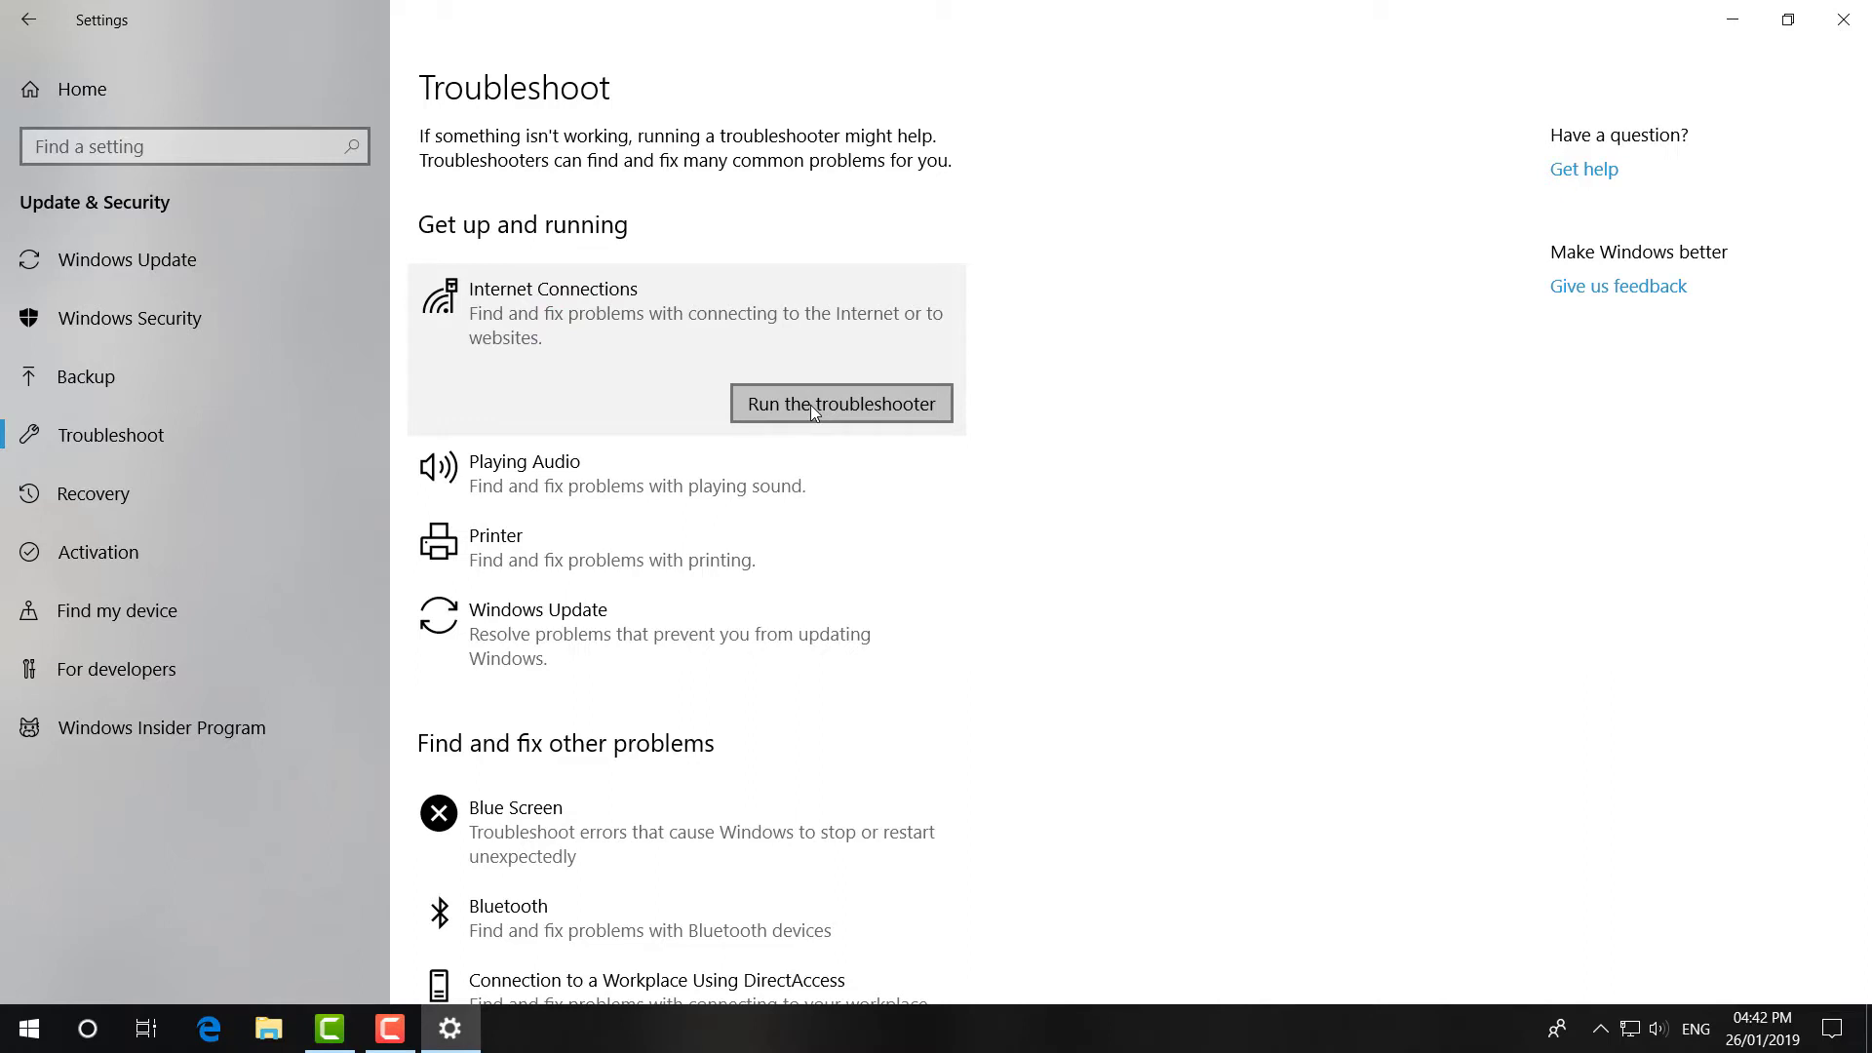
scroll(666, 670, "down", 1)
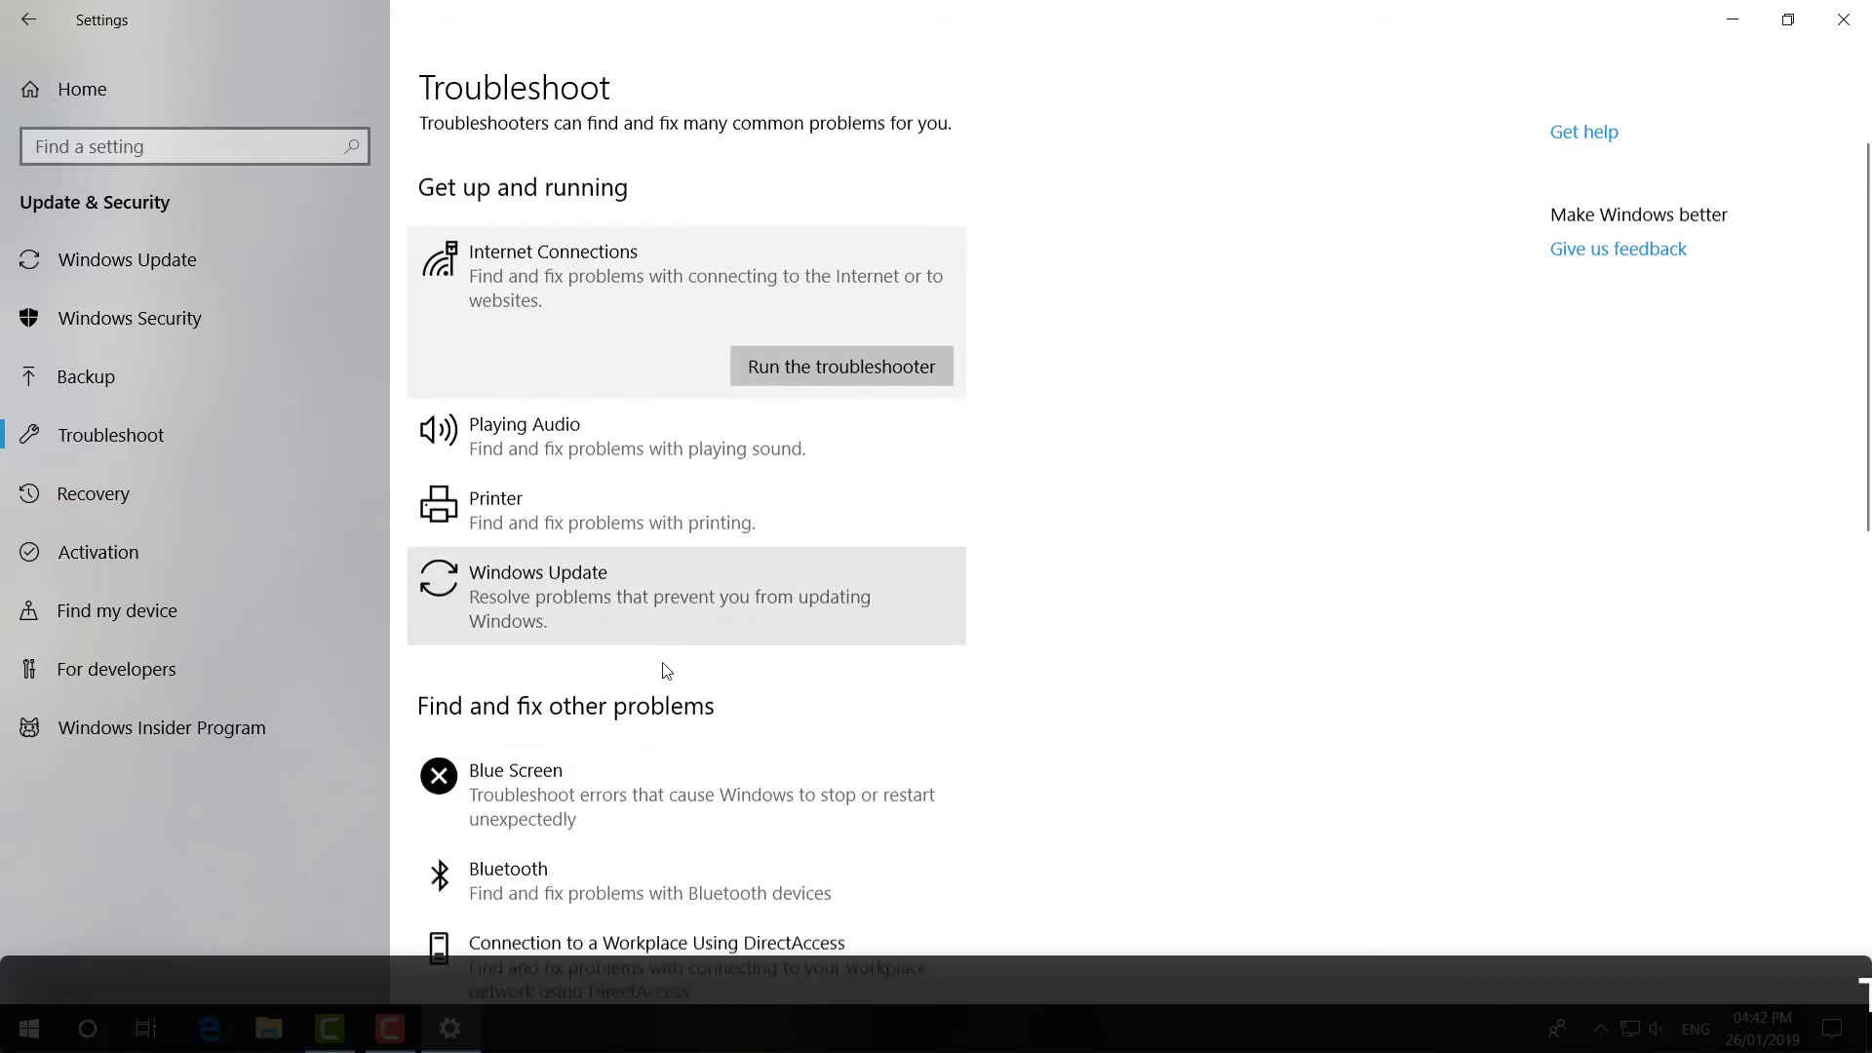
scroll(666, 671, "down", 10)
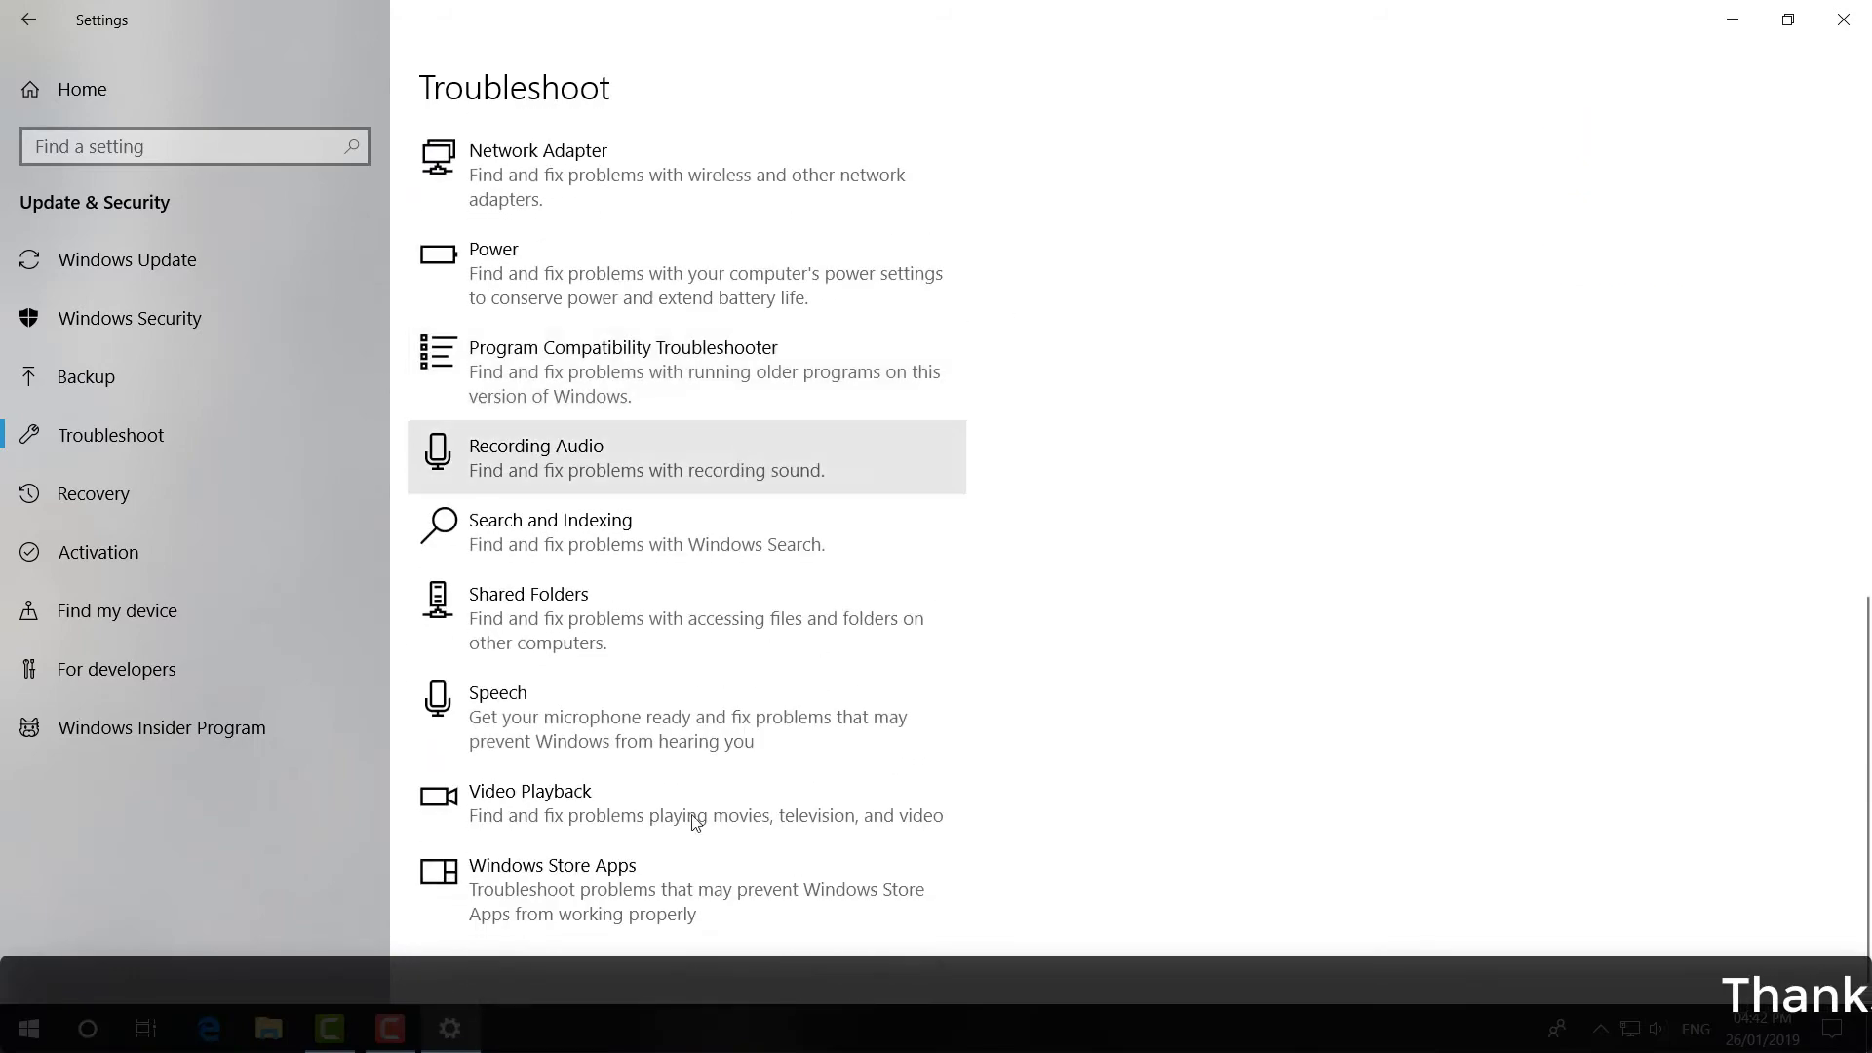
left_click(603, 893)
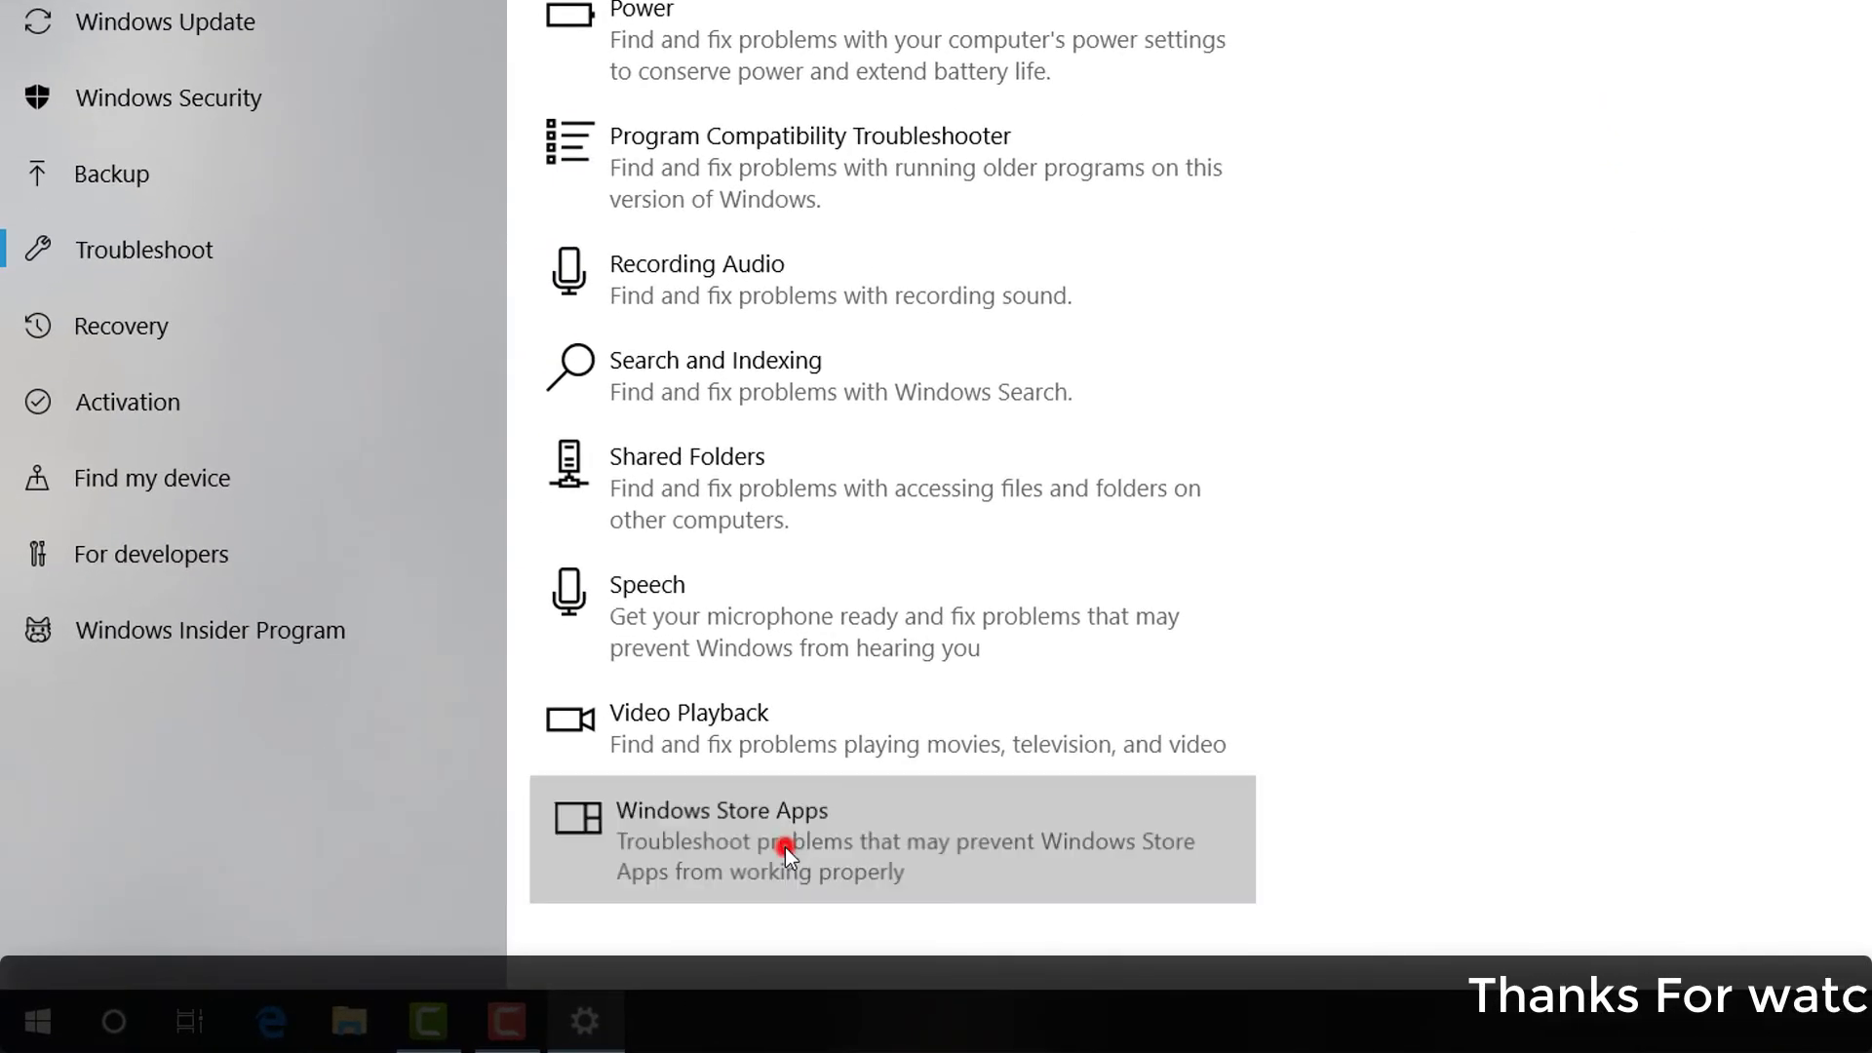